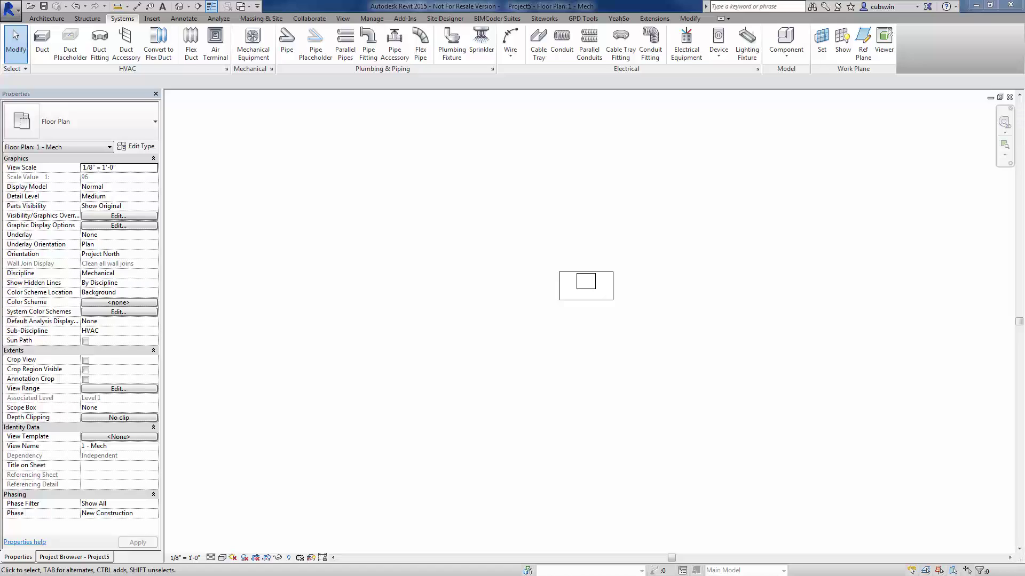
- Pan and zoom the plan to centre on the Air Handling Unit
scroll(668, 318, down, 3)
middle_drag(668, 318, 664, 260)
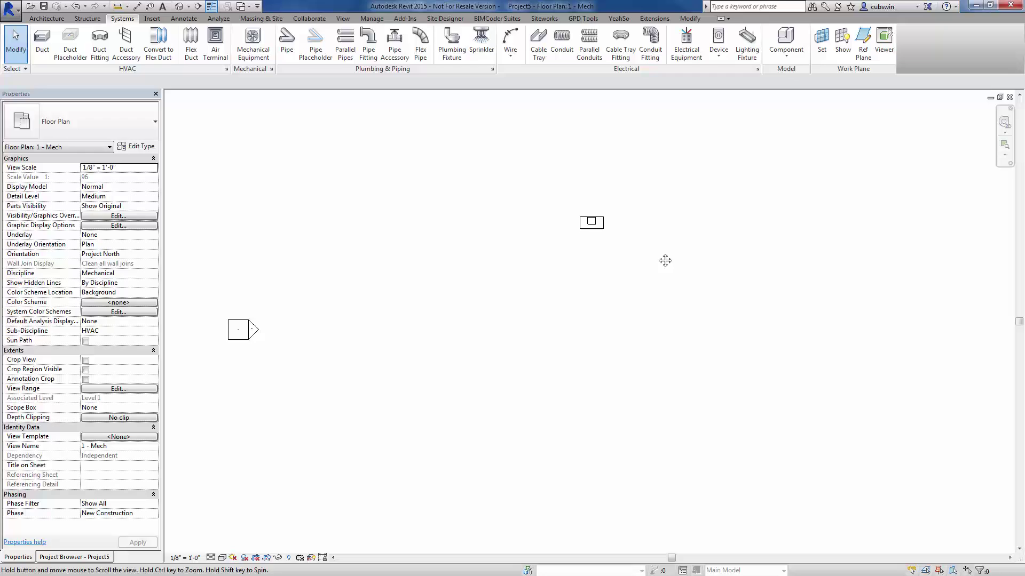
scroll(665, 260, down, 2)
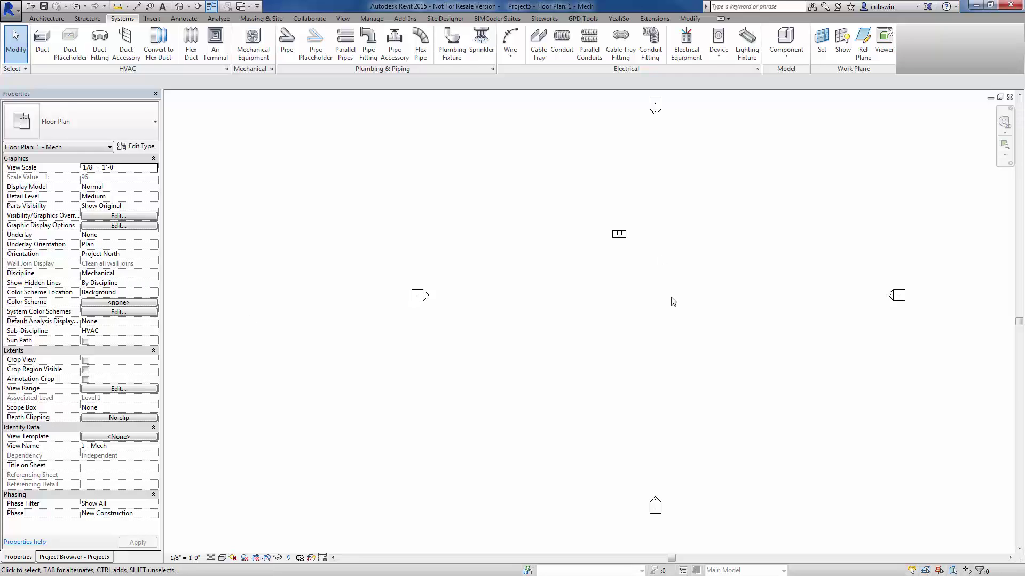
click(641, 303)
key(Escape)
scroll(628, 244, up, 4)
middle_drag(624, 258, 615, 336)
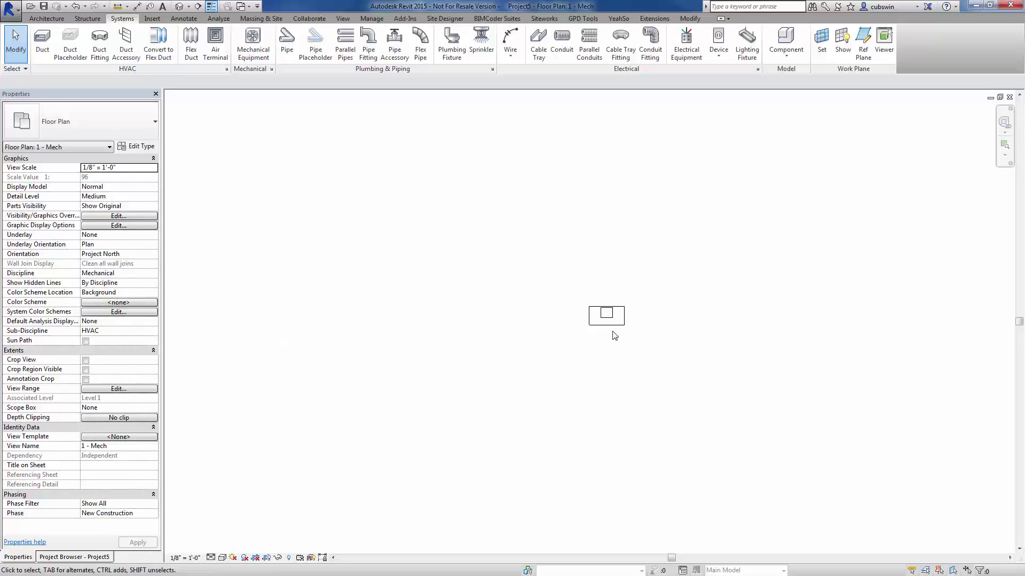
scroll(615, 335, up, 2)
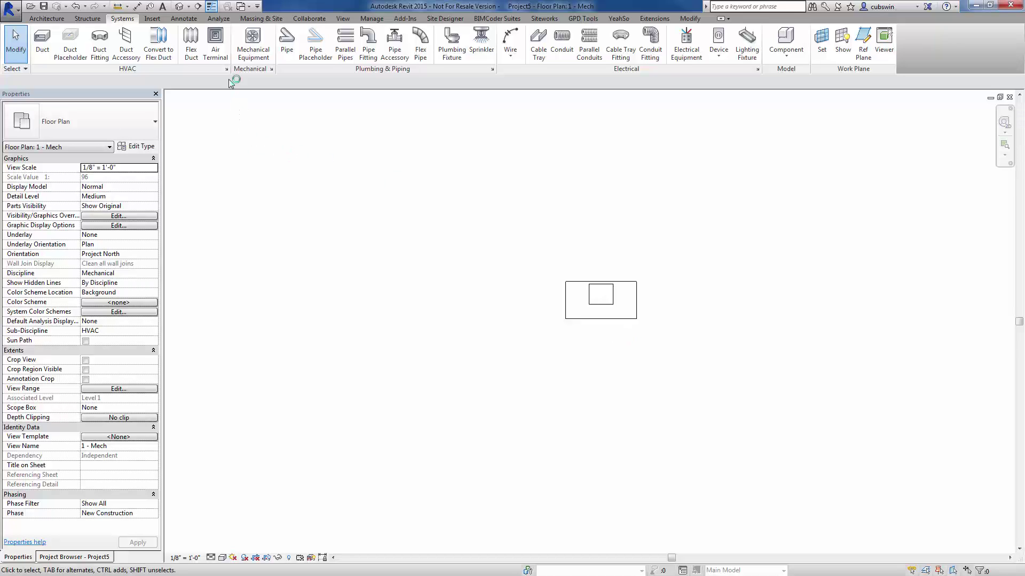
- Duplicate the Air material as a new material named Clearances
click(372, 18)
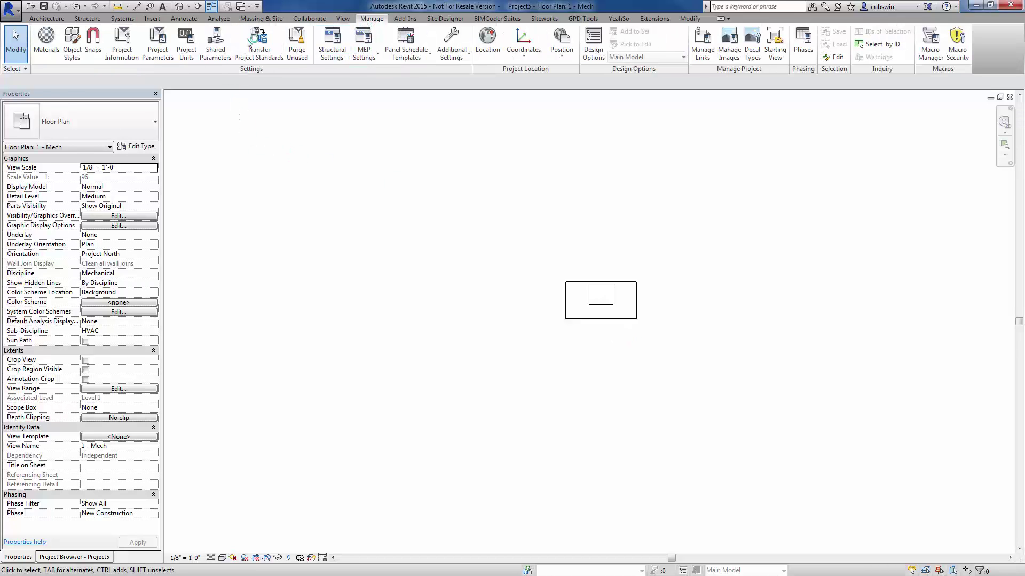
click(46, 38)
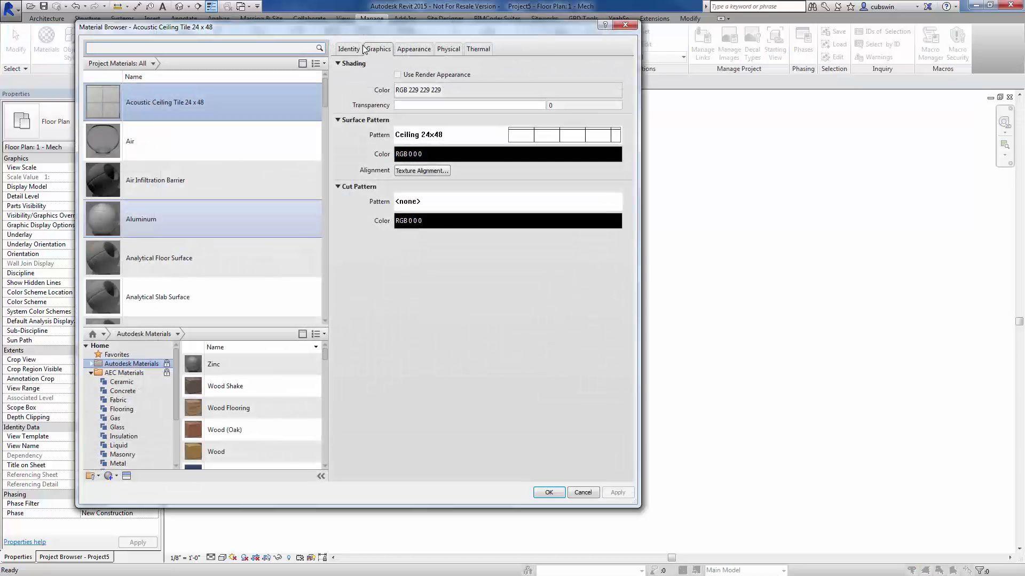
drag(356, 28, 434, 31)
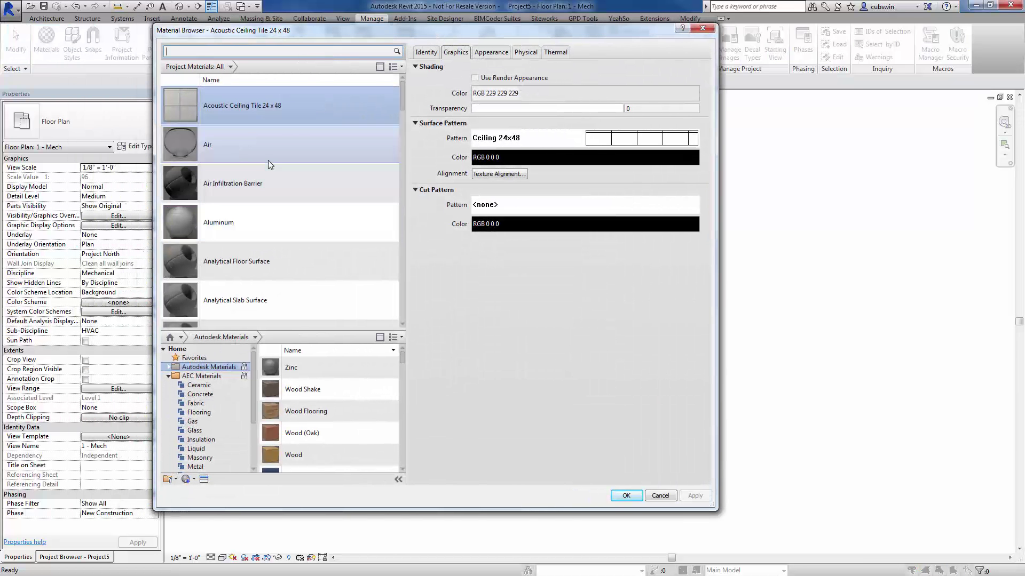
right_click(243, 155)
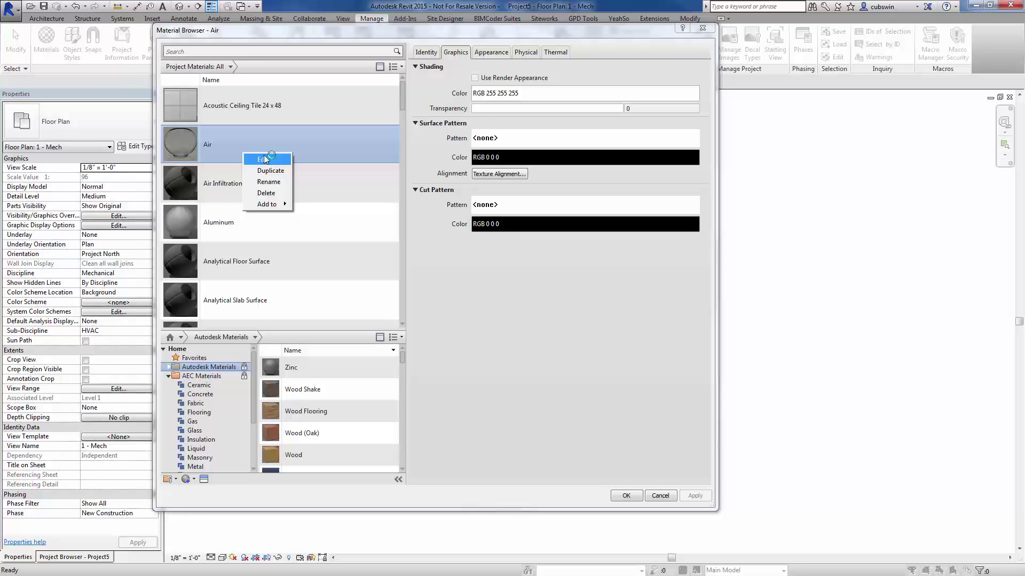
click(270, 171)
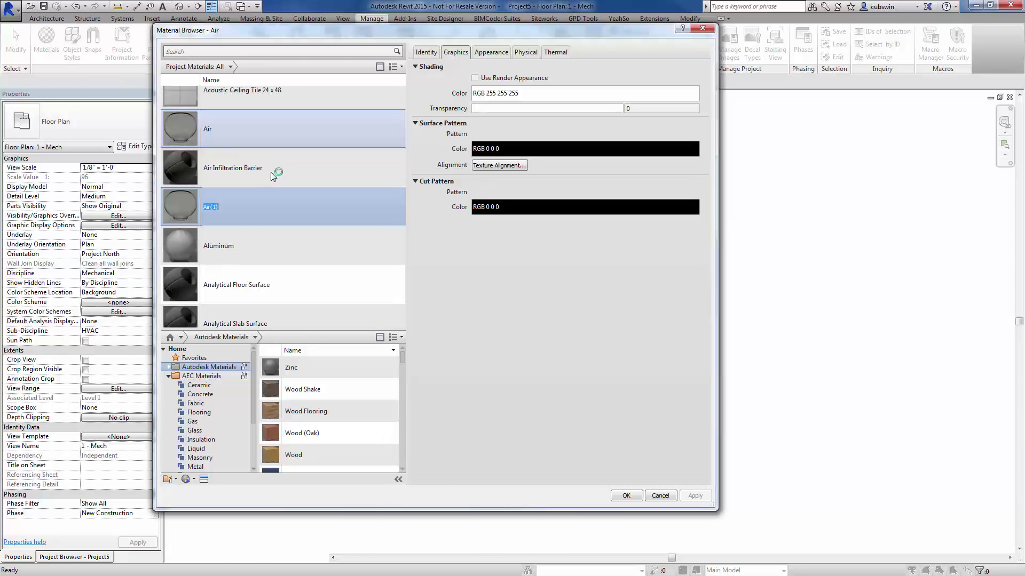
text(Clearances)
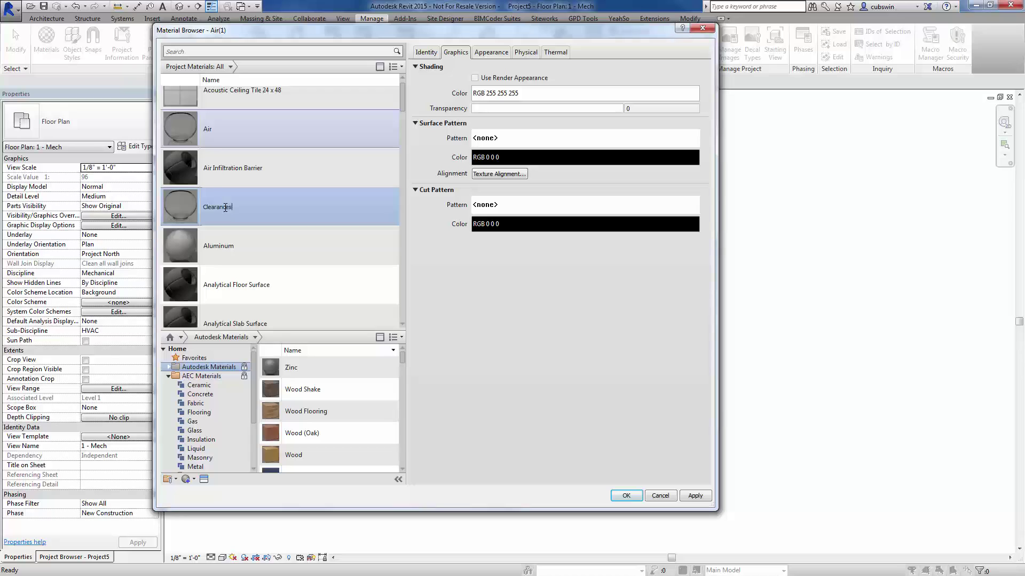
key(Return)
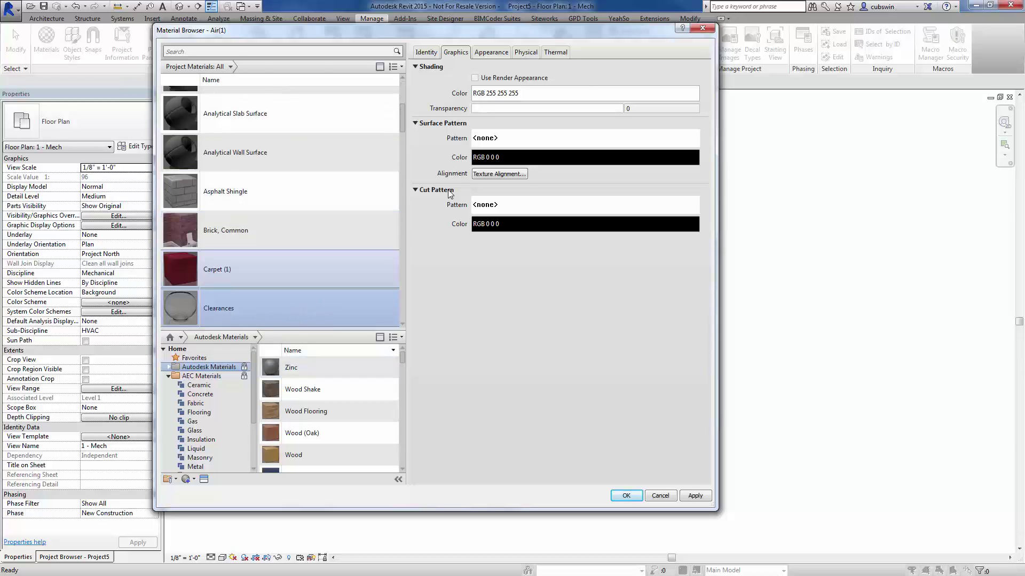
- Give Clearances red RGB 255 0 0 shading, 100 transparency and a Diagonal down surface pattern
click(483, 95)
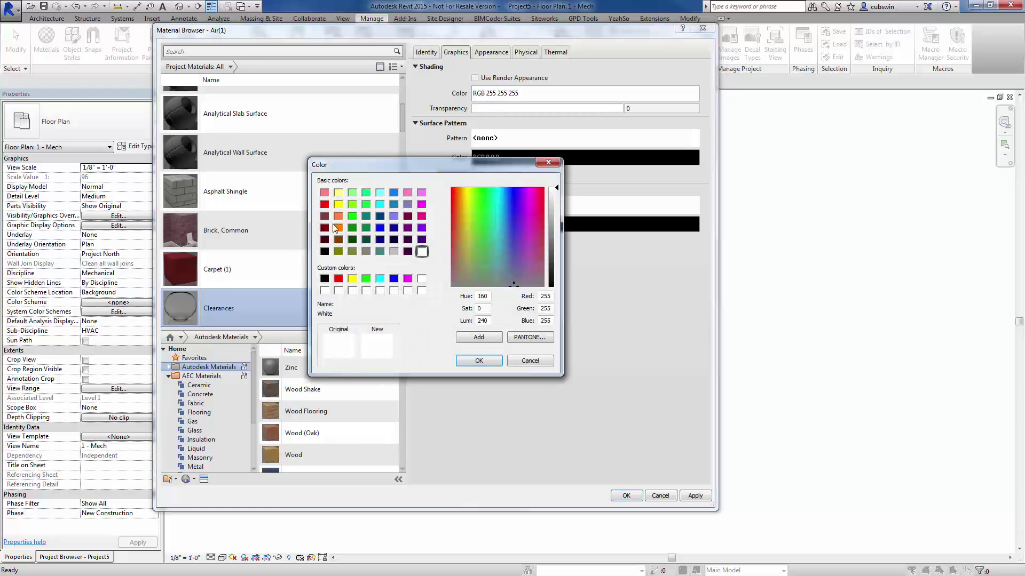
click(324, 205)
click(479, 361)
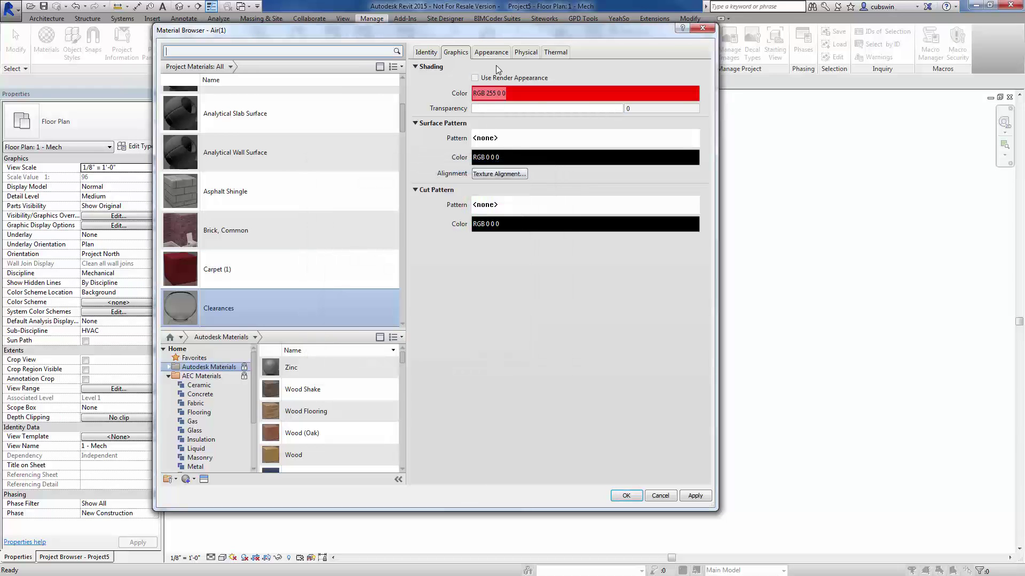
drag(473, 108, 624, 109)
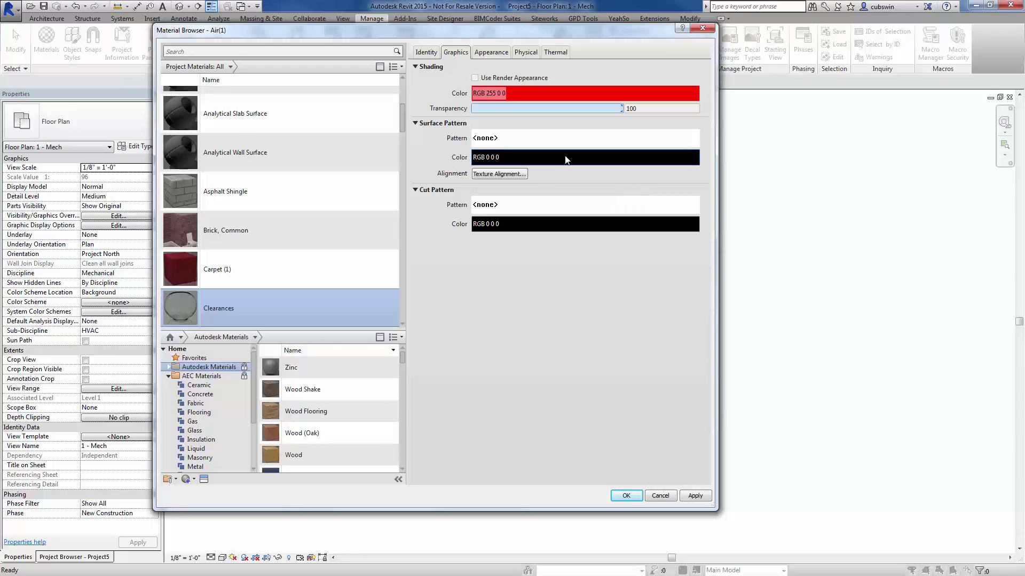
click(520, 138)
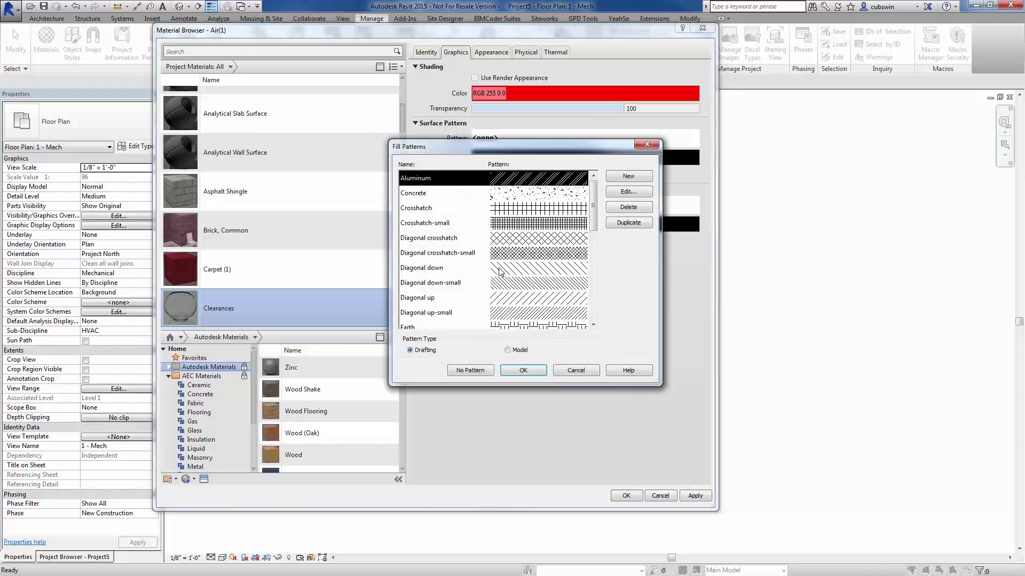
click(526, 272)
click(524, 371)
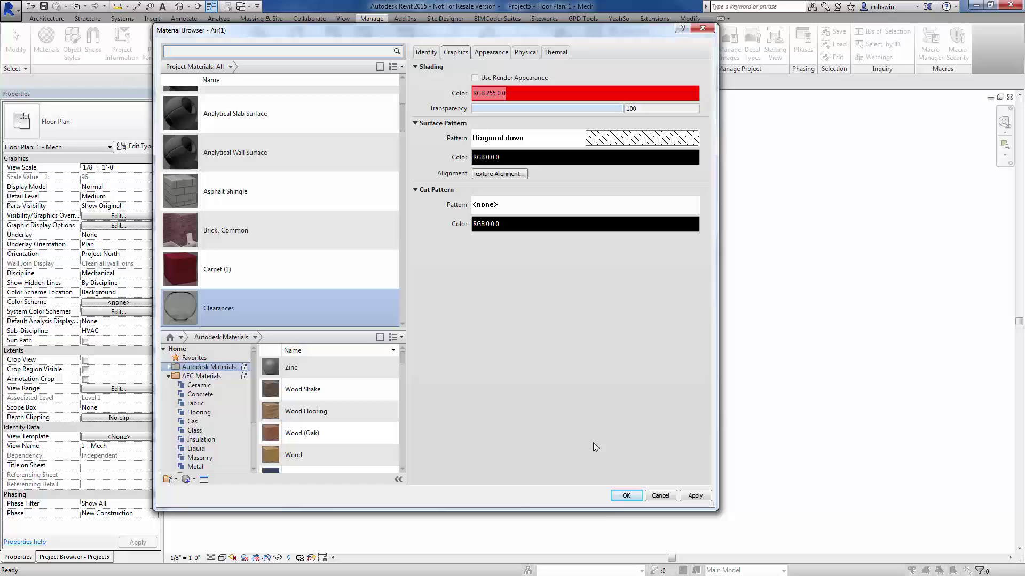
click(623, 497)
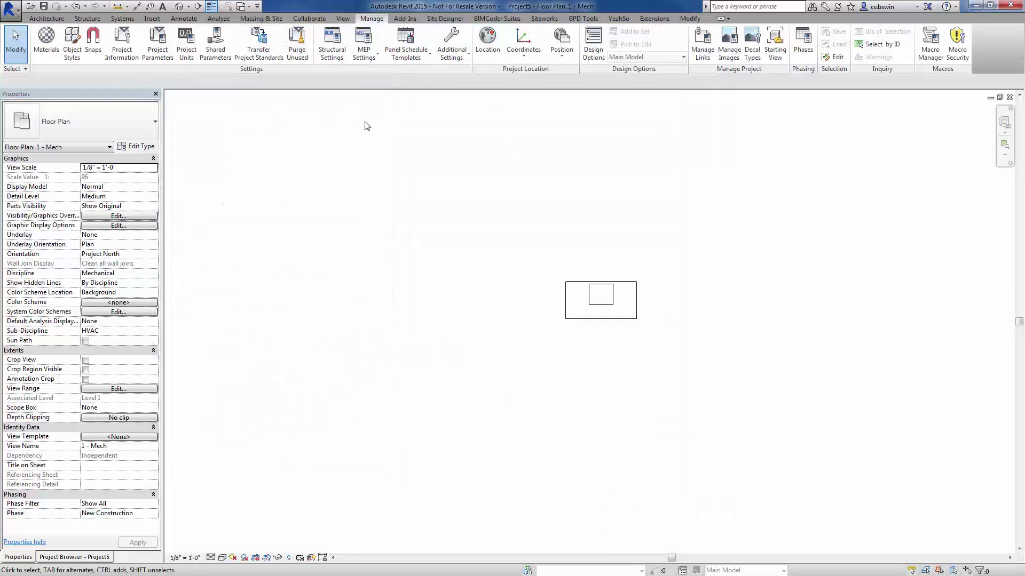
- Add a Clearances subcategory under Mechanical Equipment in Object Styles
click(73, 53)
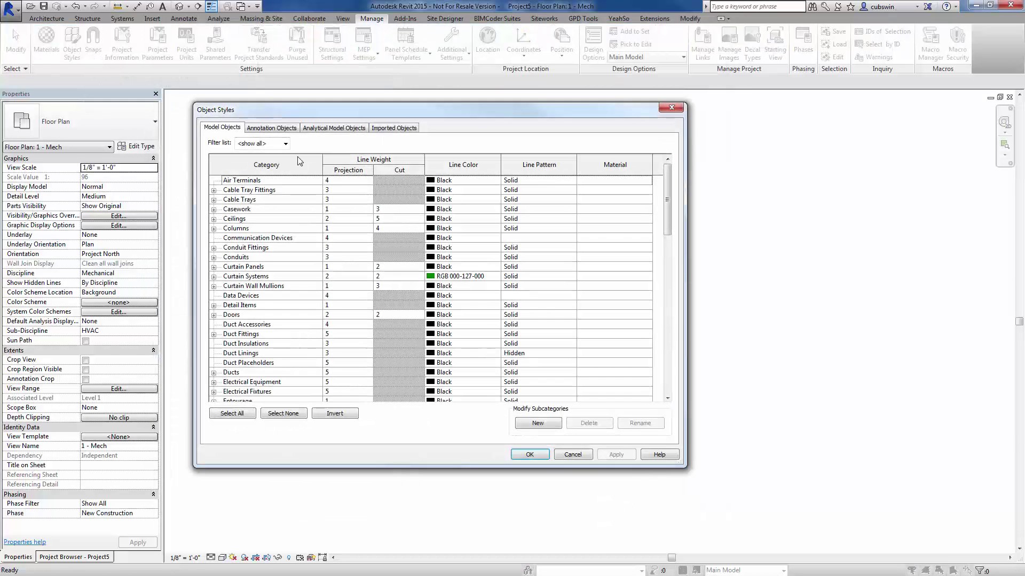
scroll(670, 257, down, 5)
scroll(674, 262, down, 10)
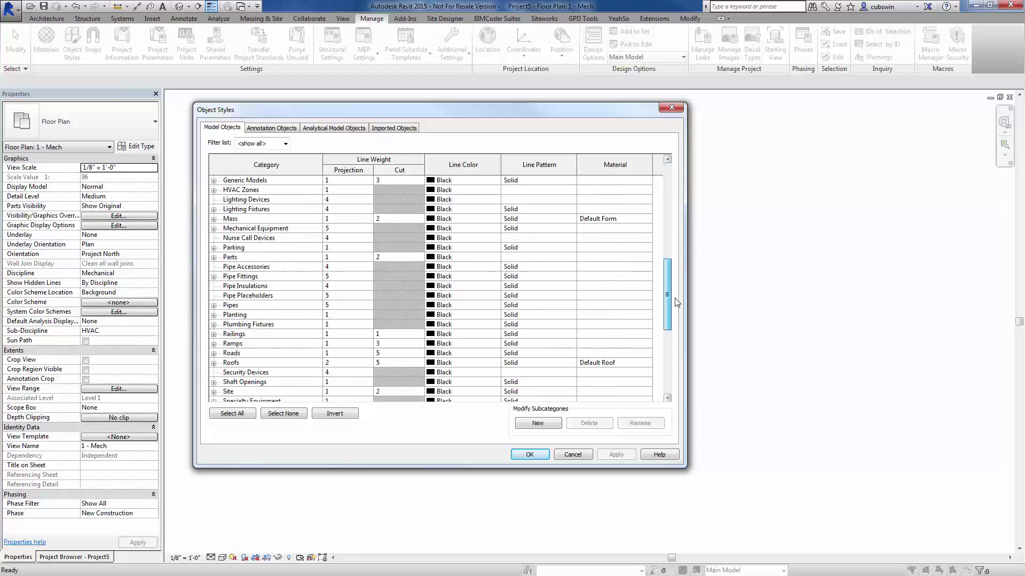
scroll(678, 341, up, 5)
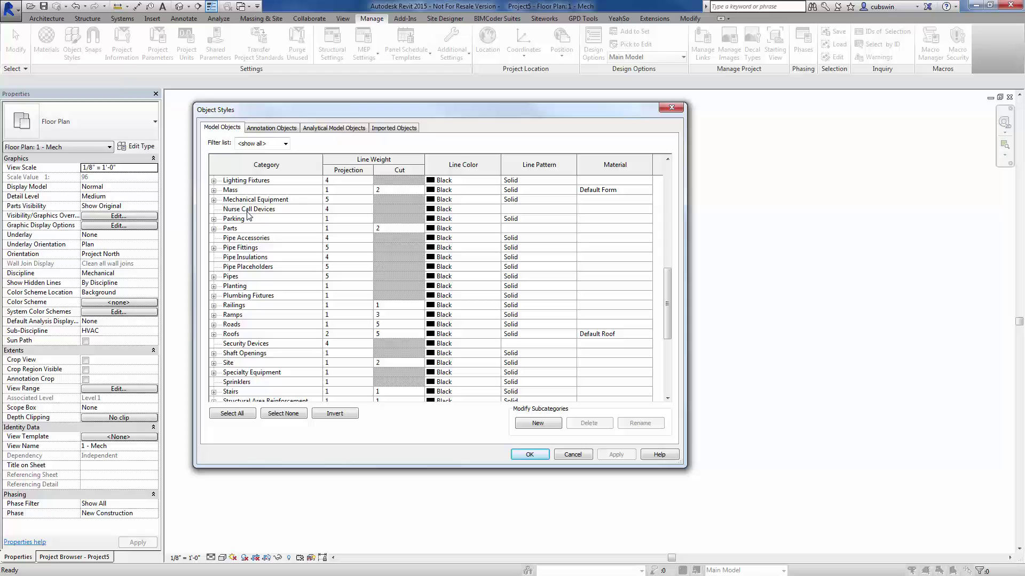
click(214, 200)
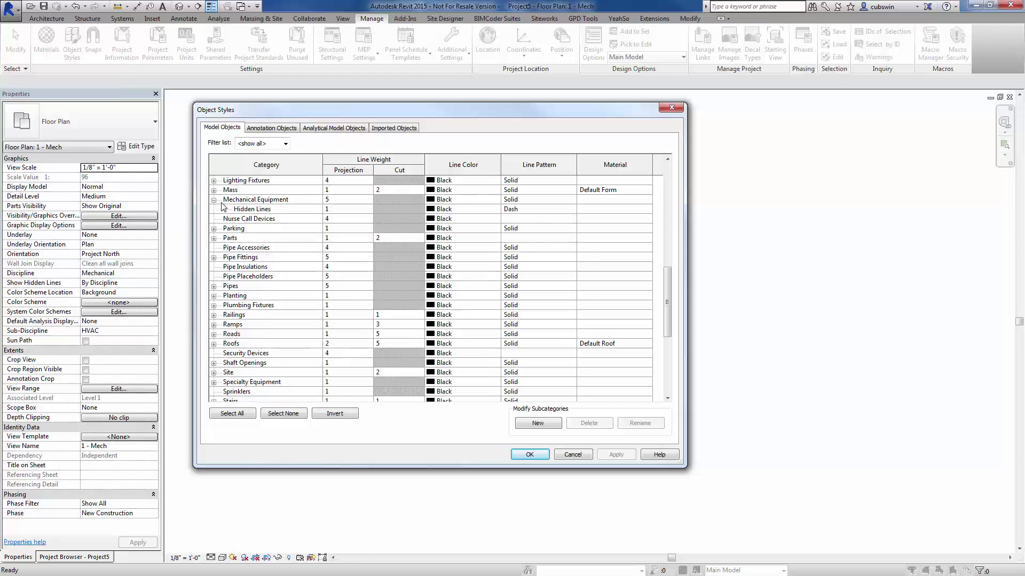
click(257, 202)
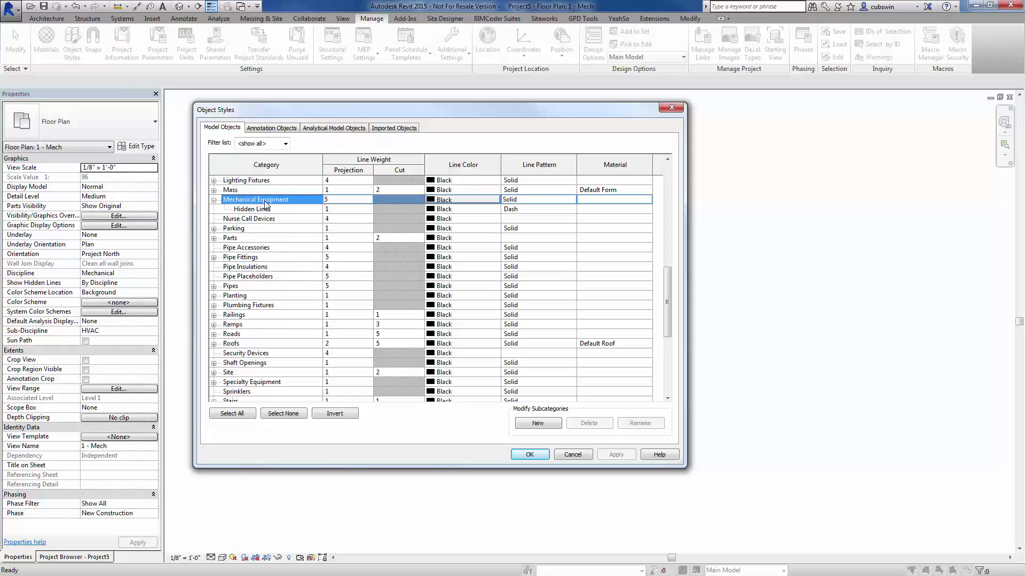
click(544, 424)
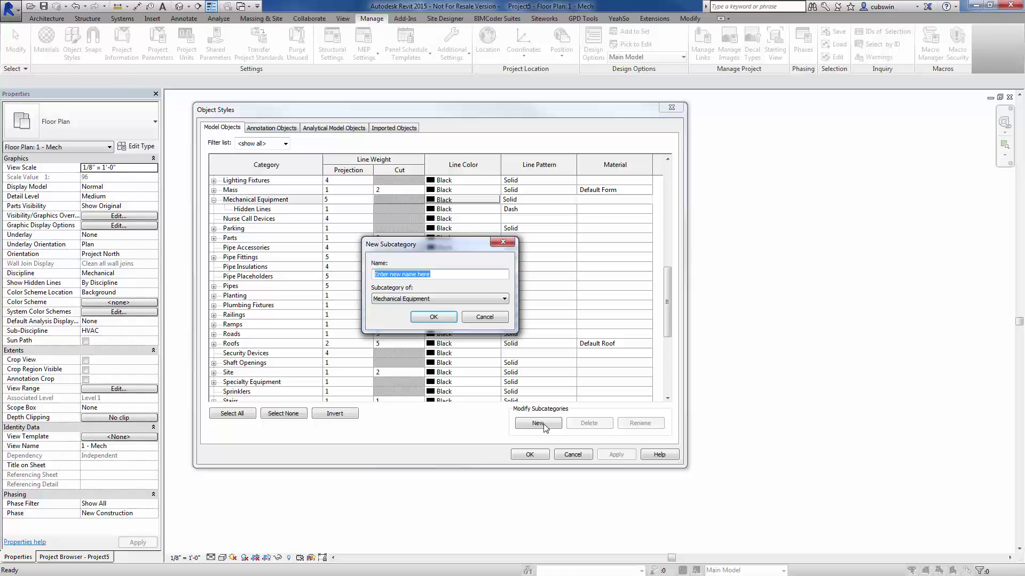
text(Clearances)
click(433, 317)
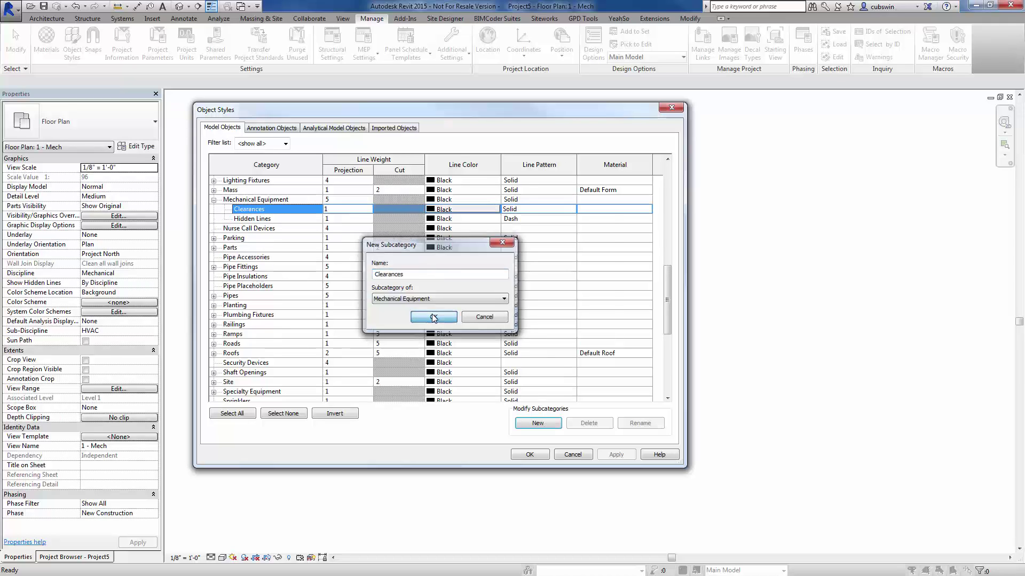
- Set the Clearances subcategory to Red lines, Dash 1/8" pattern and Clearances material
click(462, 212)
click(329, 223)
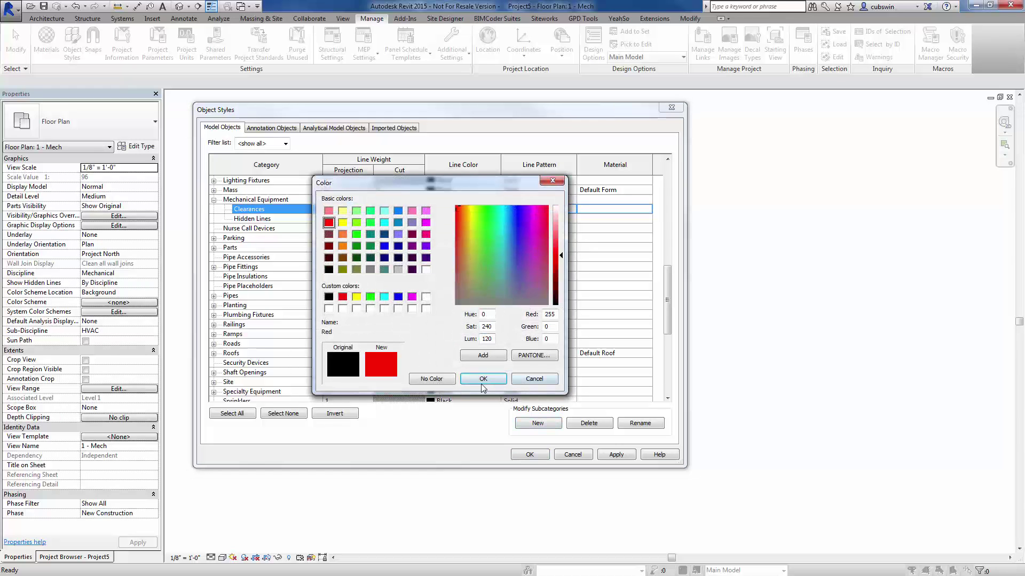
key(Return)
click(539, 210)
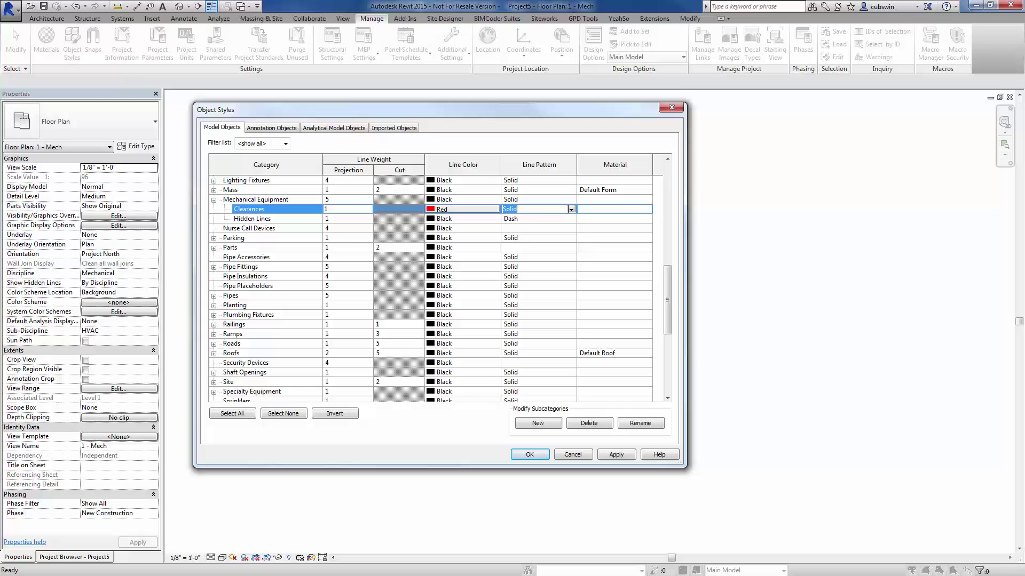
click(570, 210)
click(571, 250)
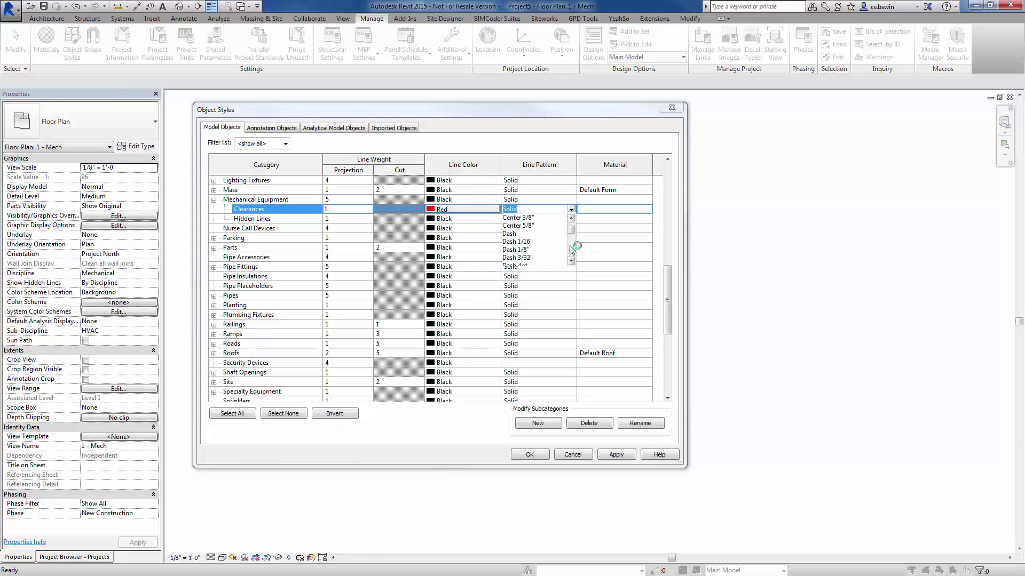
click(532, 250)
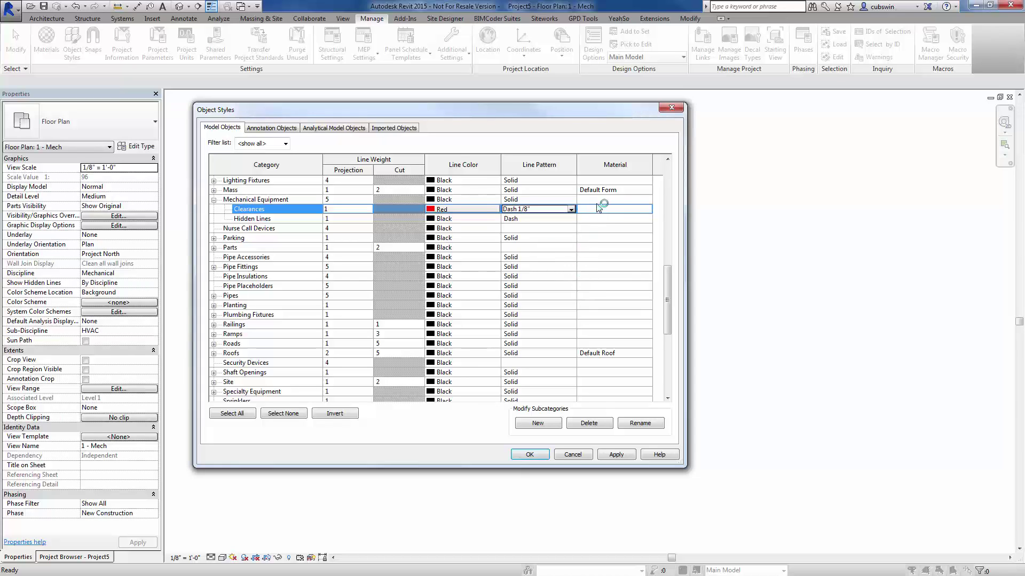
click(613, 208)
click(647, 208)
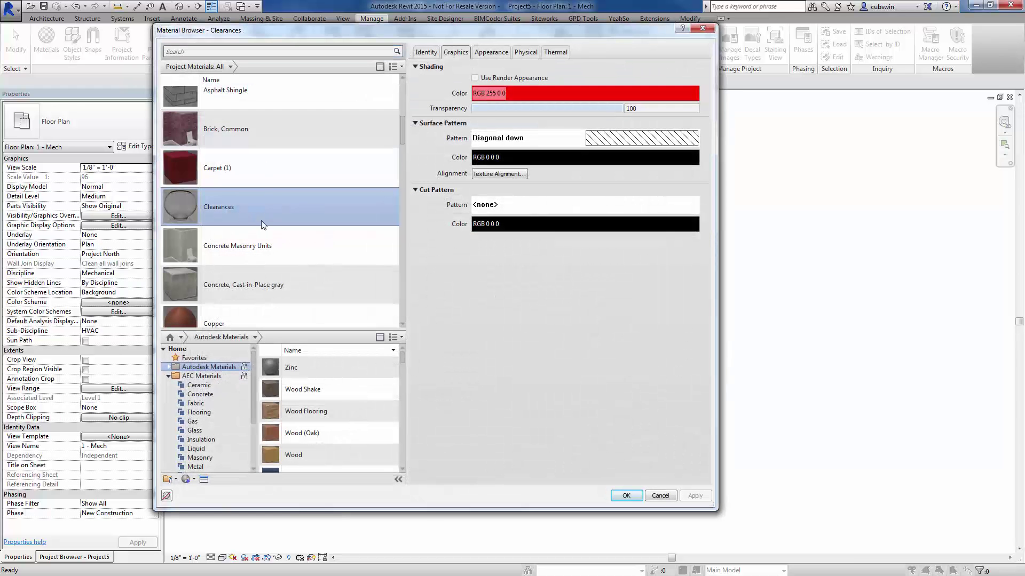
click(626, 495)
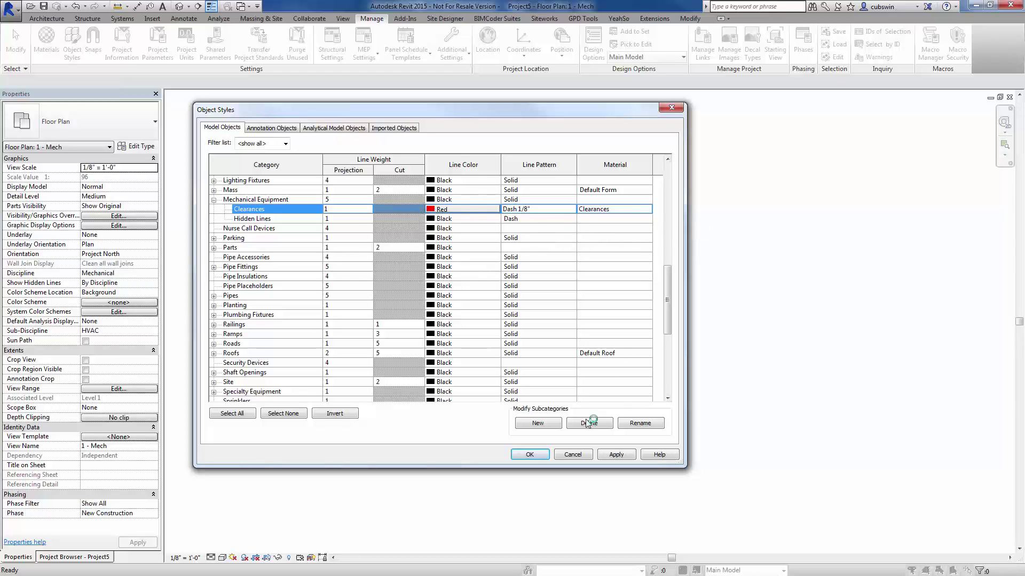
- Apply the object style changes and save the project to the Desktop as Project5.rvt
click(533, 454)
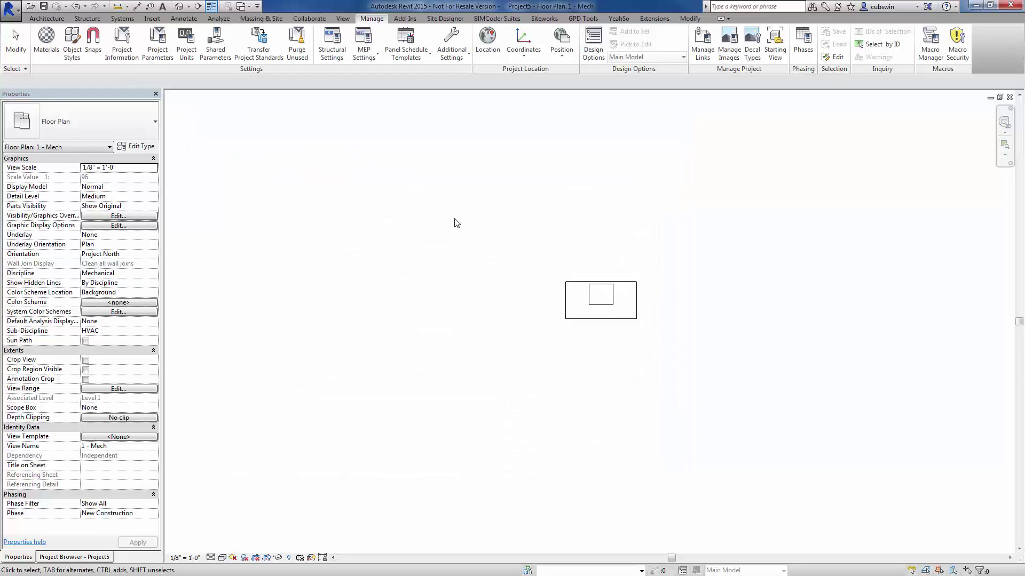
click(44, 6)
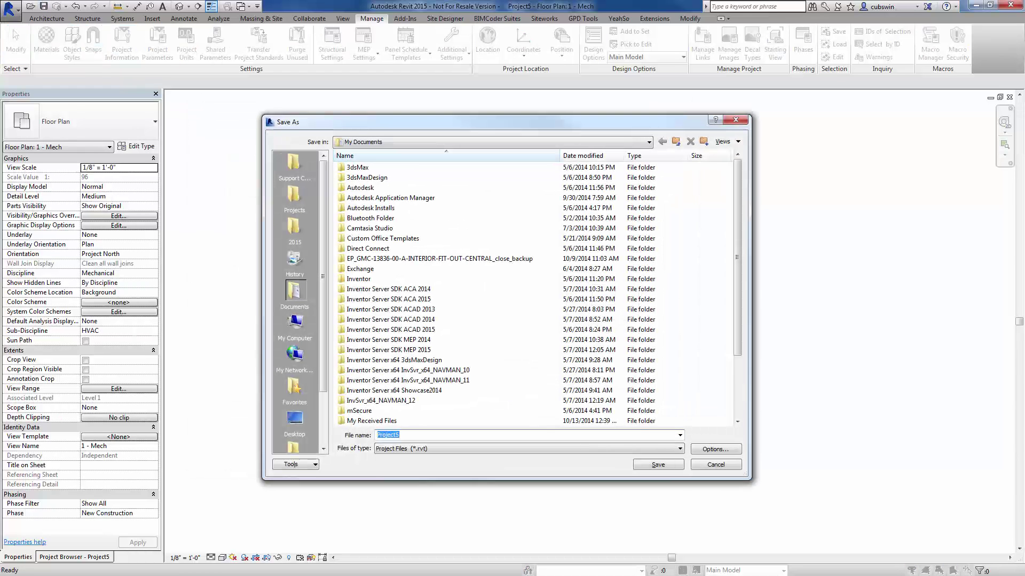
click(295, 420)
click(659, 465)
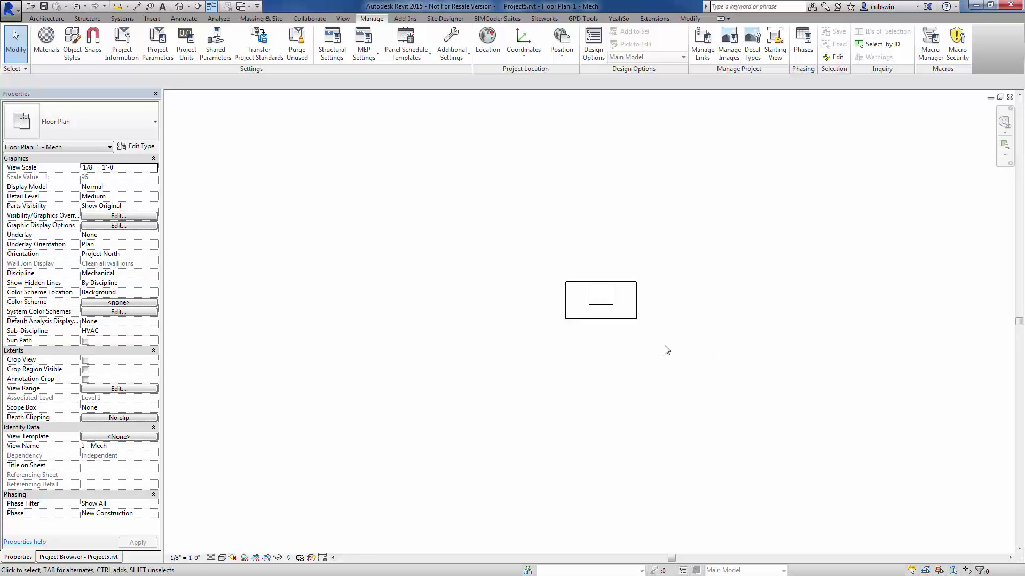
- Open the selected unit's Air Handling Unit - Split System - Vertical family and view it from the top
click(611, 320)
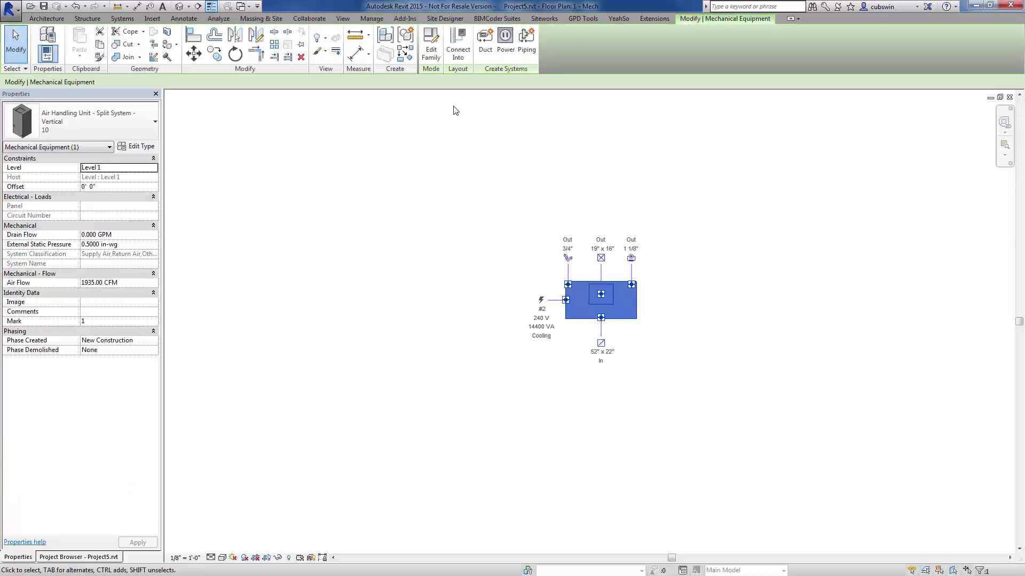
click(434, 58)
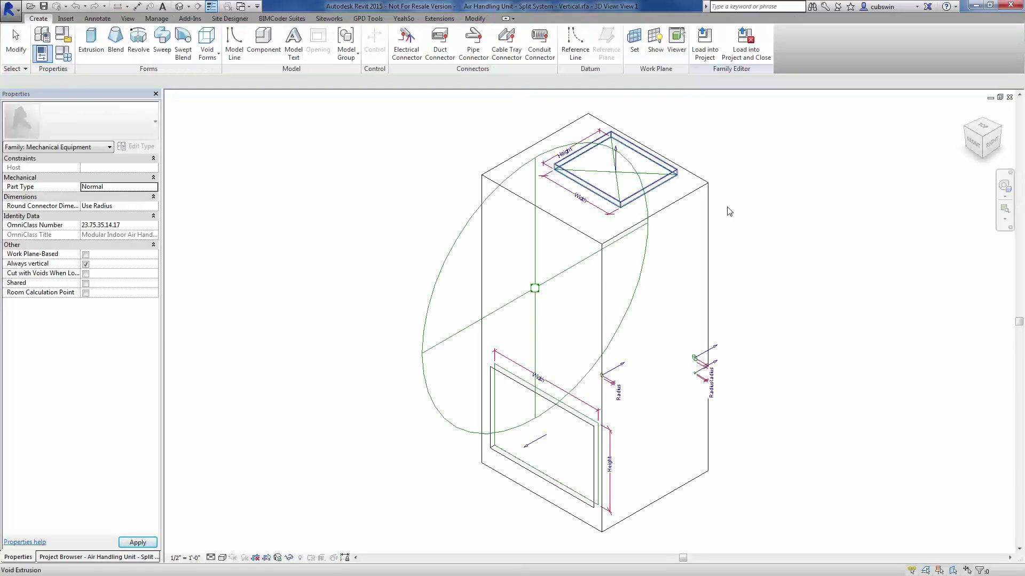
click(729, 211)
scroll(730, 230, down, 2)
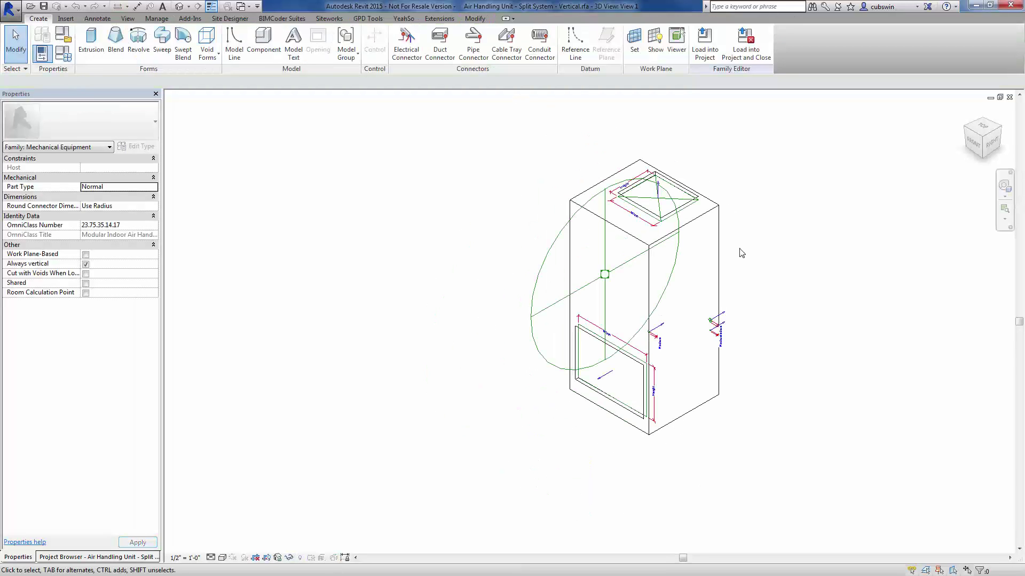
click(980, 129)
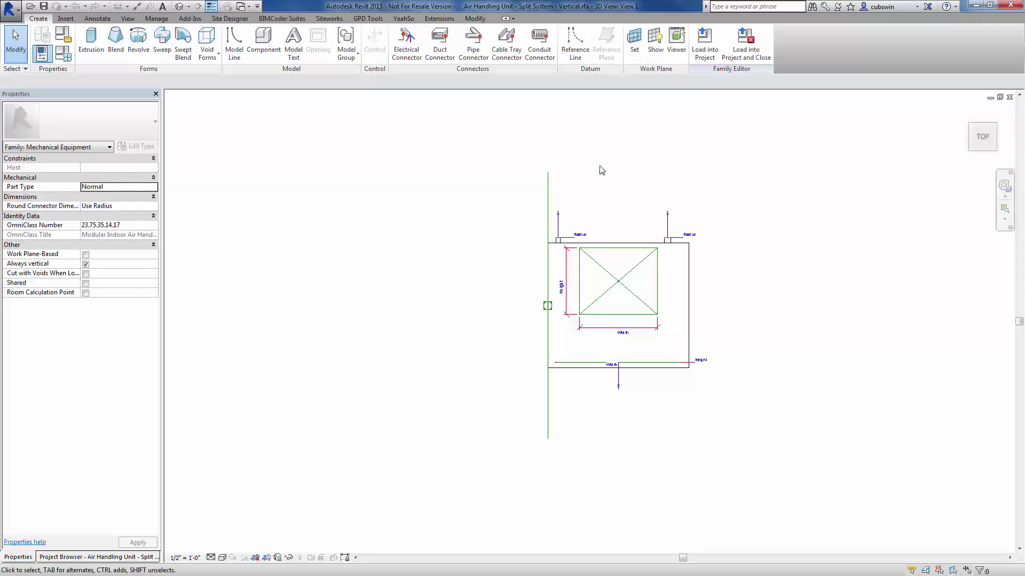
- Transfer only Materials and Object Styles from Project5 into the family
click(161, 22)
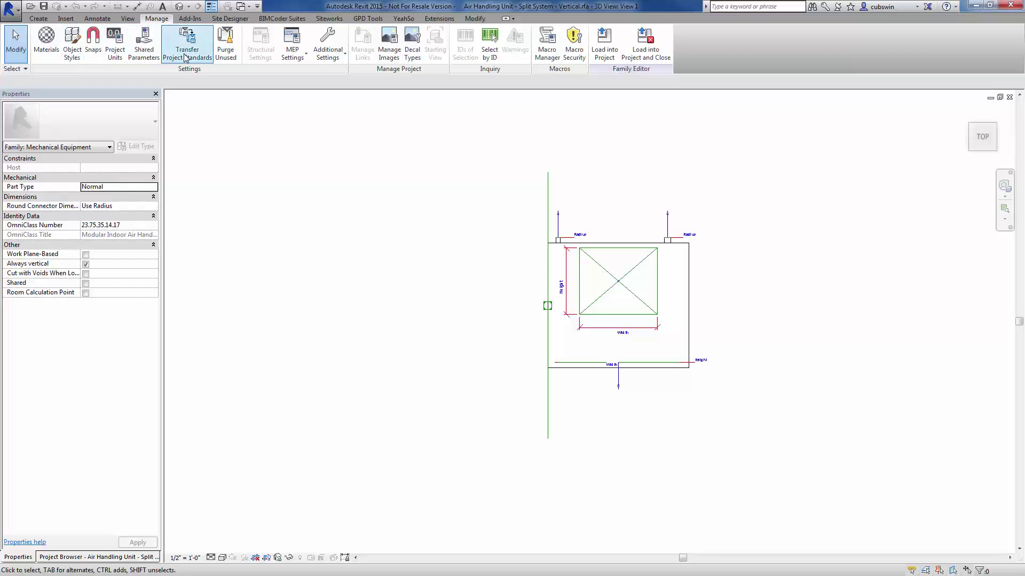
click(186, 56)
click(577, 248)
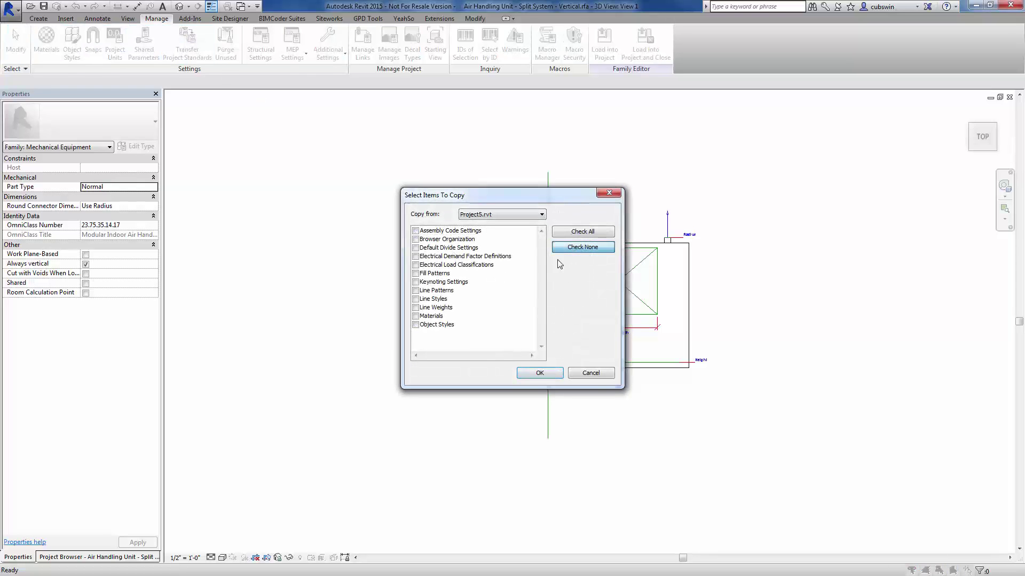
click(416, 316)
click(416, 325)
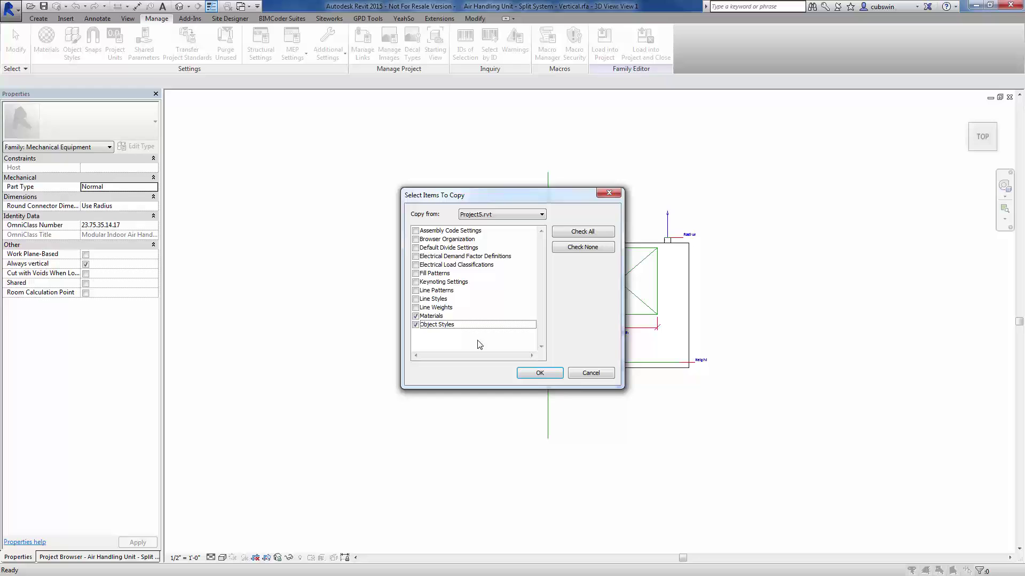
click(549, 373)
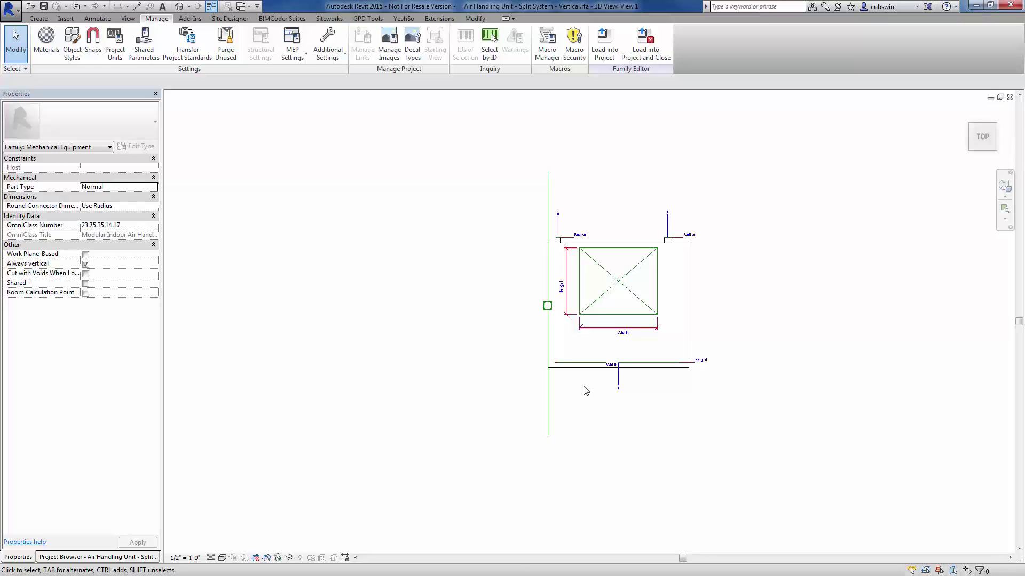
click(74, 43)
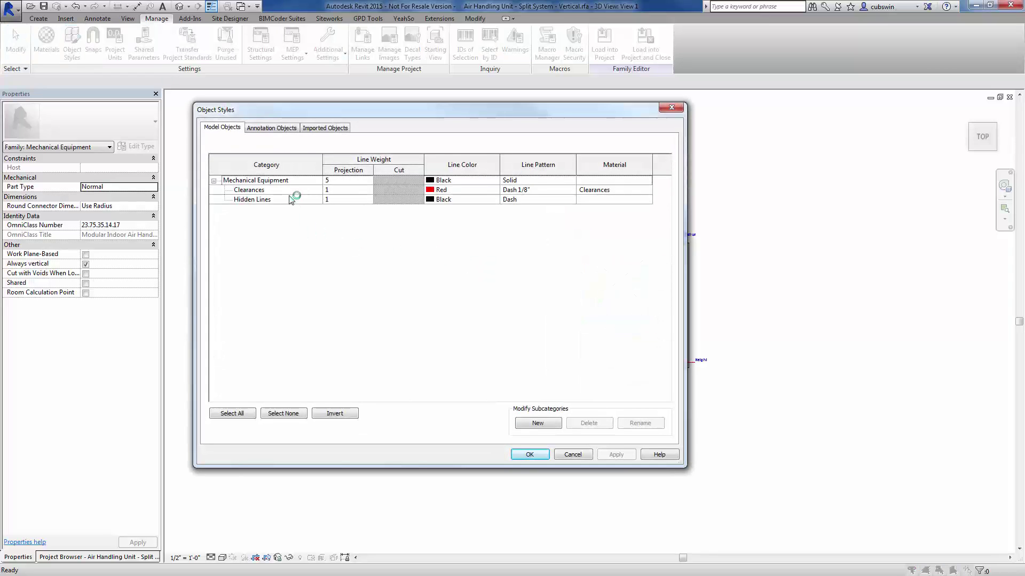
click(573, 454)
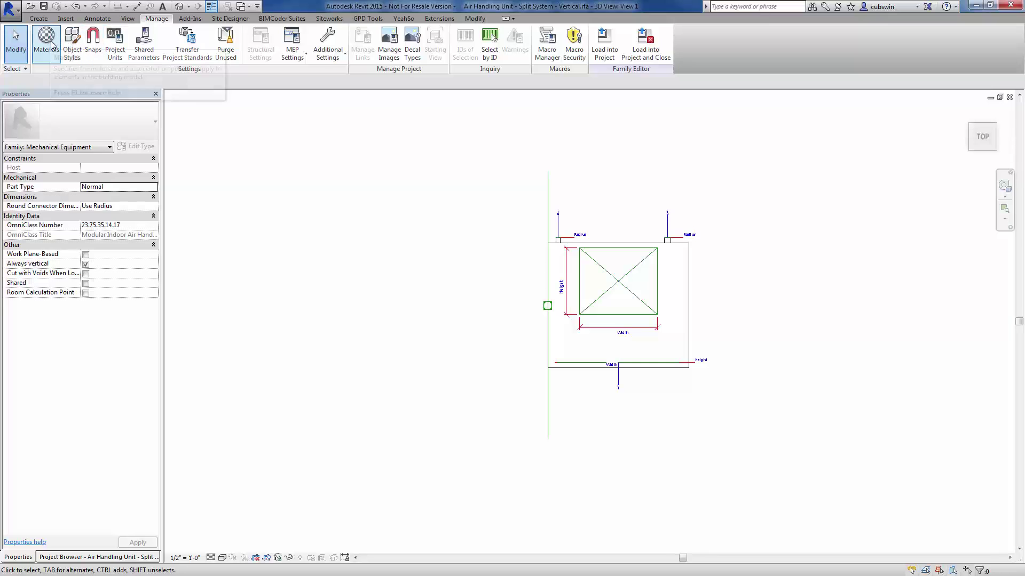
click(46, 40)
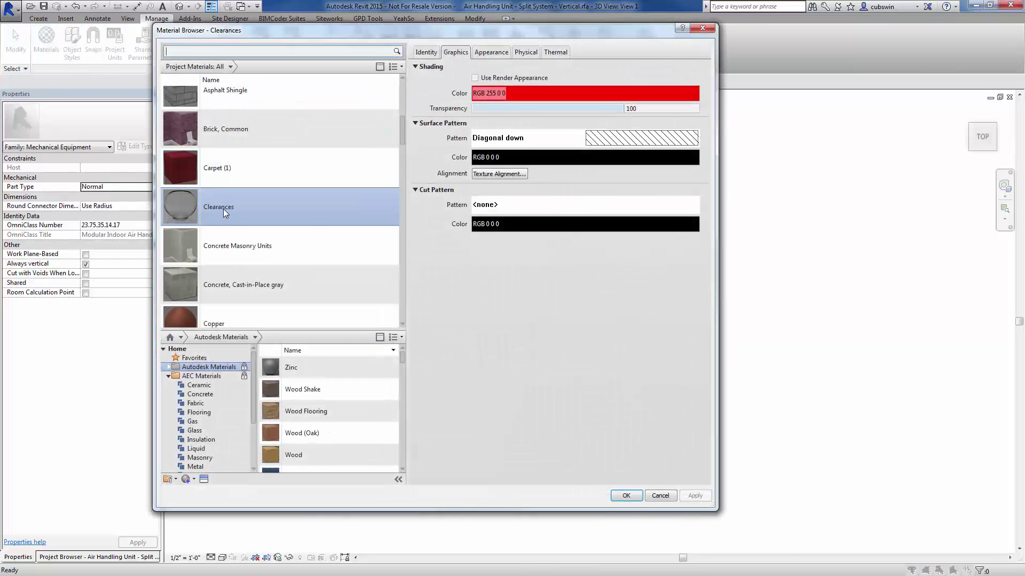
click(635, 497)
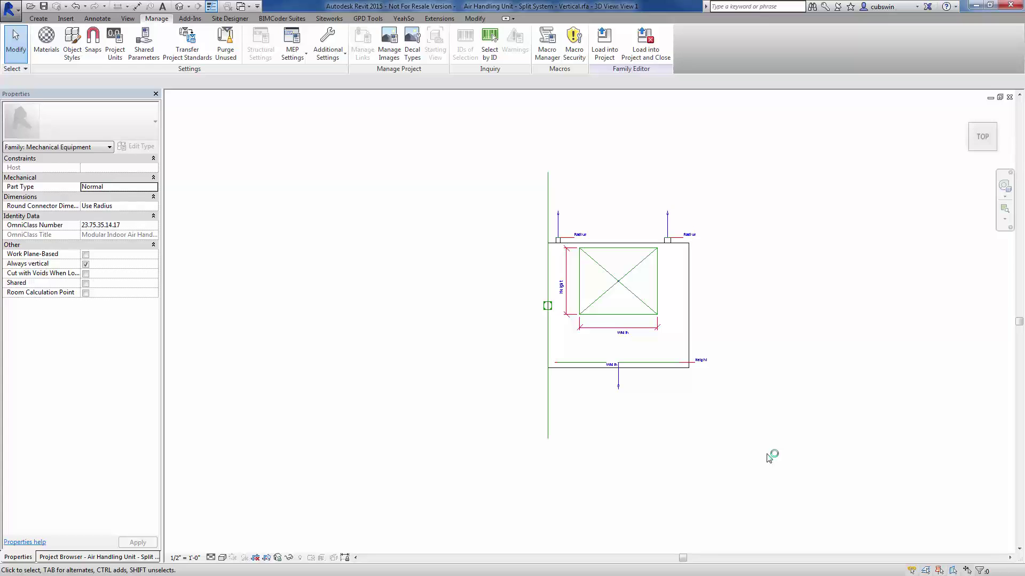
- Sketch a rectangular solid extrusion around the unit's footprint with a 10' depth
click(39, 18)
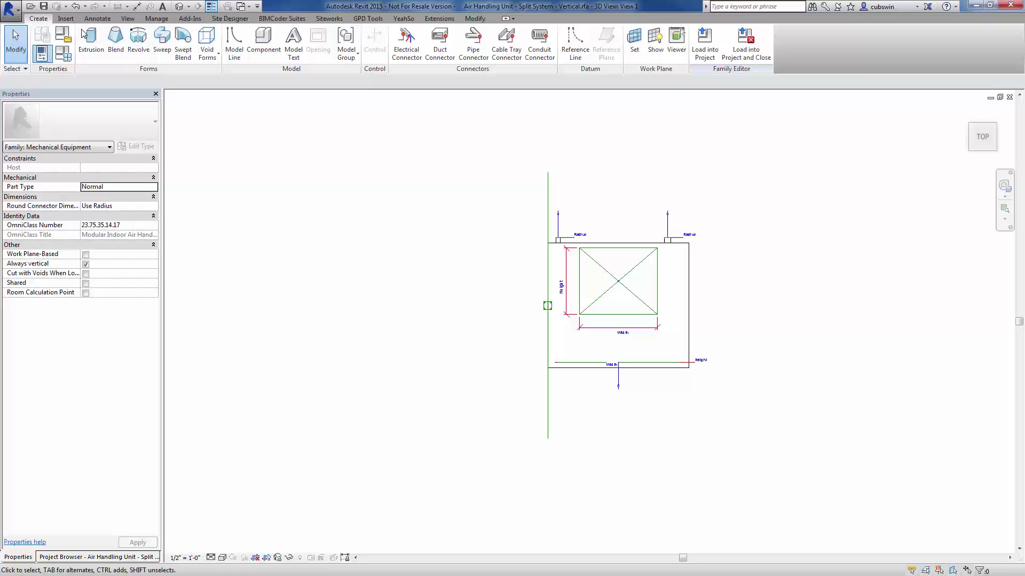
click(104, 59)
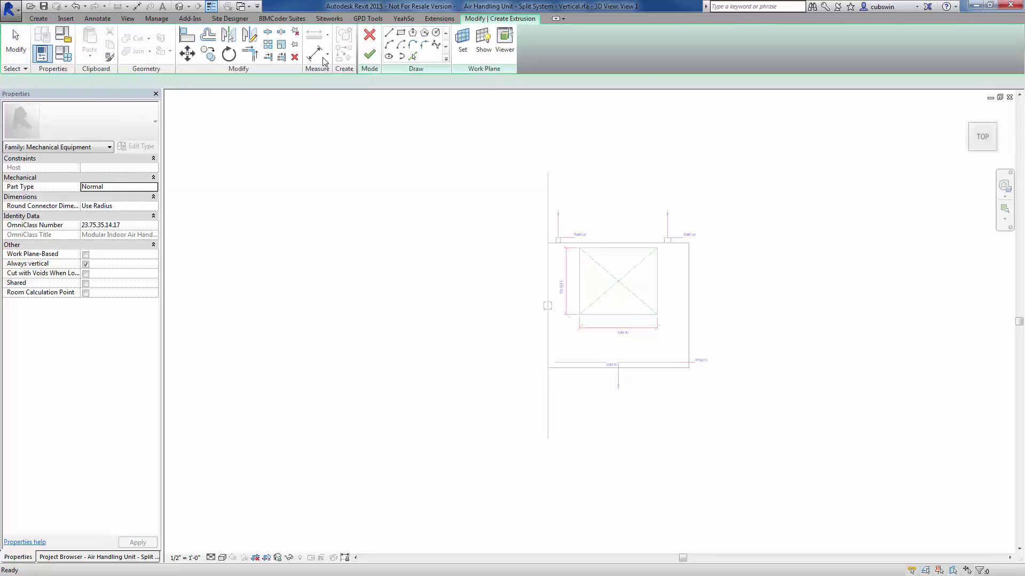
click(444, 156)
click(792, 460)
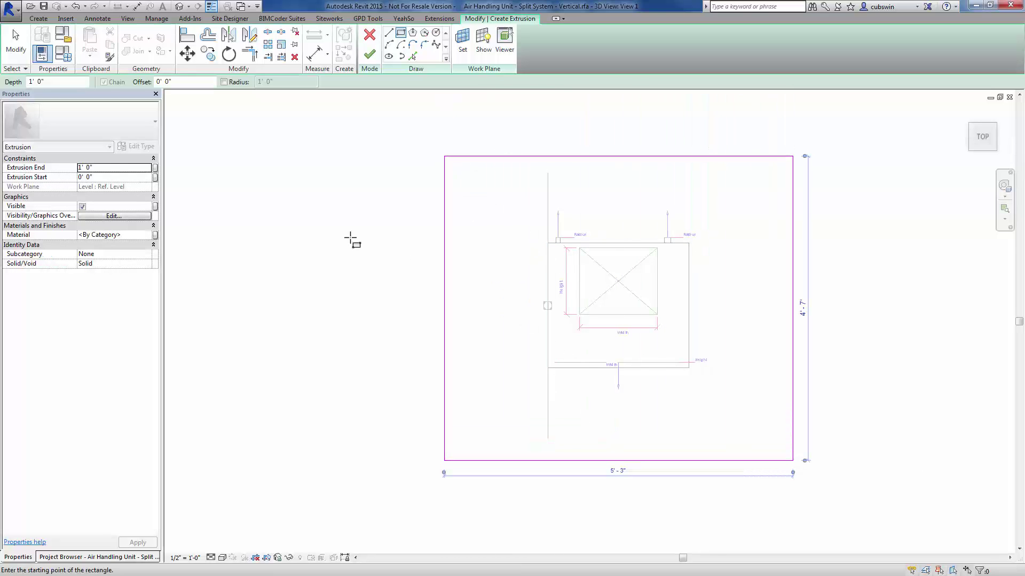
click(39, 81)
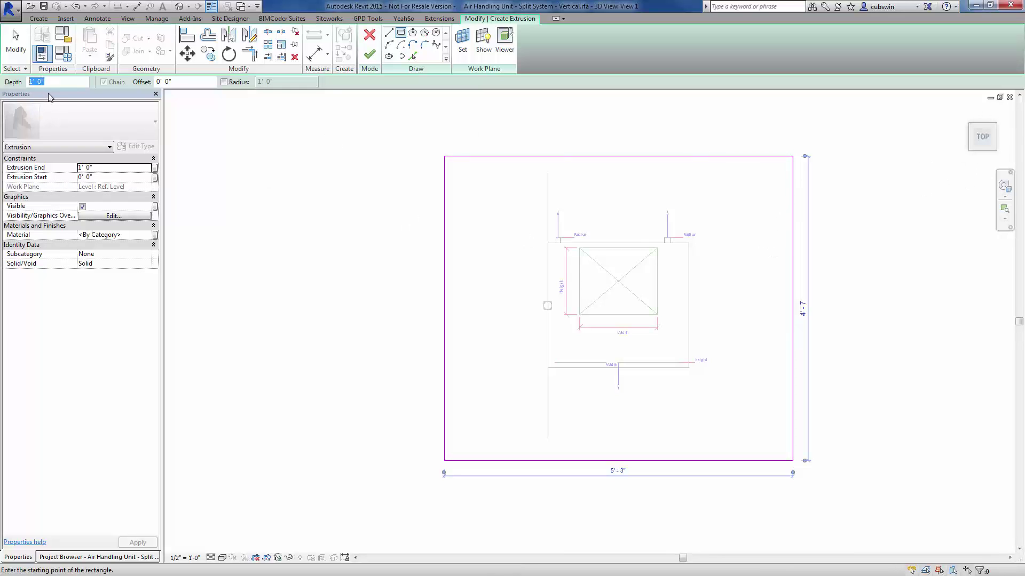
text(10)
key(Return)
click(366, 57)
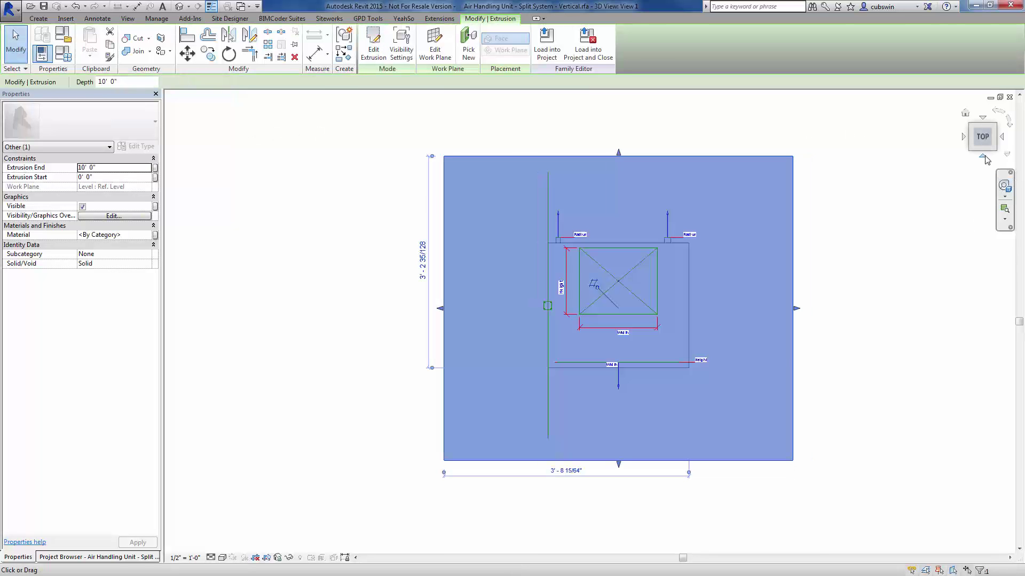
- From the front view, reduce the extrusion's depth to 6'
click(983, 156)
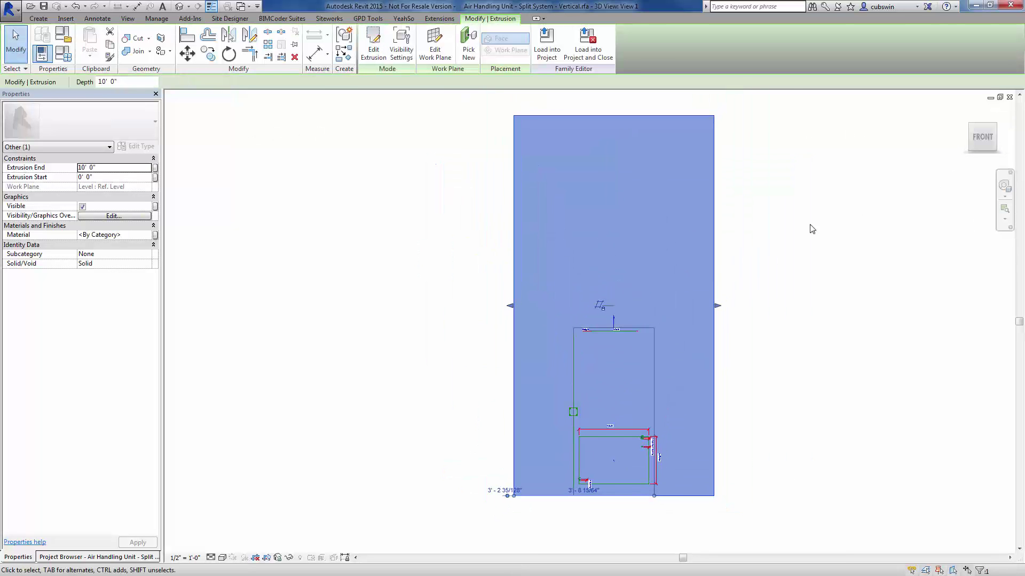
key(Escape)
click(597, 134)
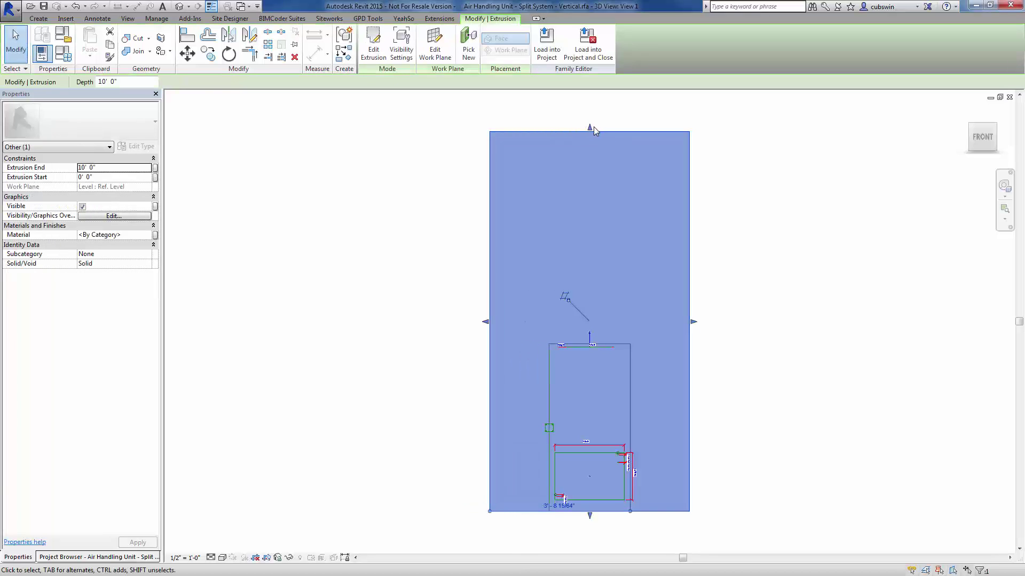
click(123, 82)
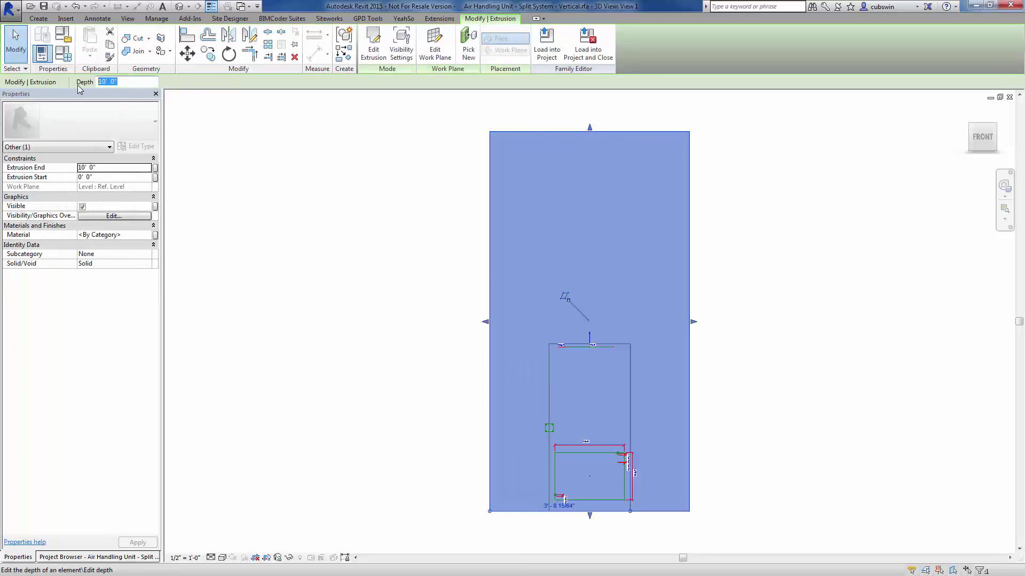
text(6)
key(Return)
click(885, 246)
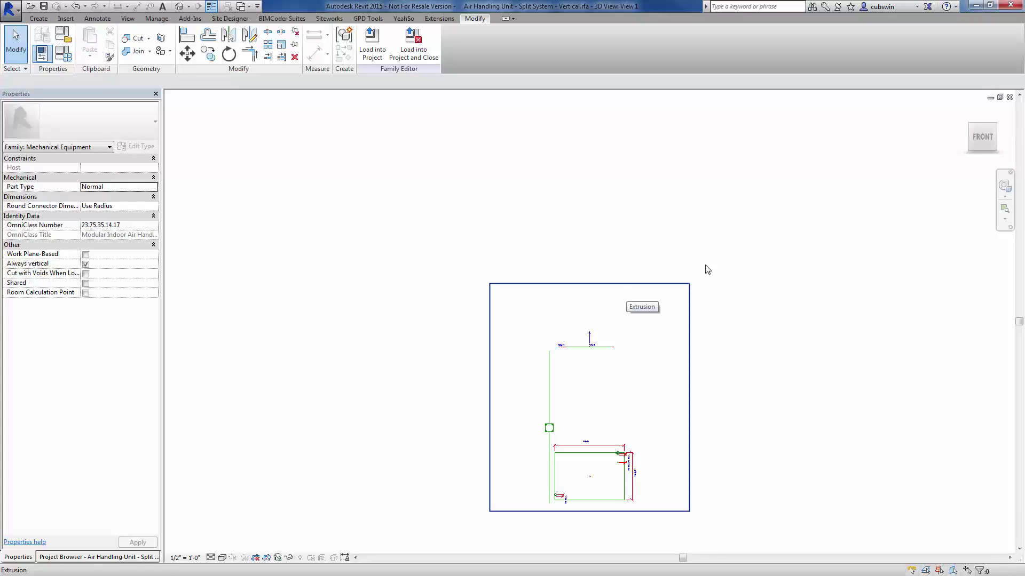
- Back in the top view, set the extrusion's subcategory to Clearances
click(988, 124)
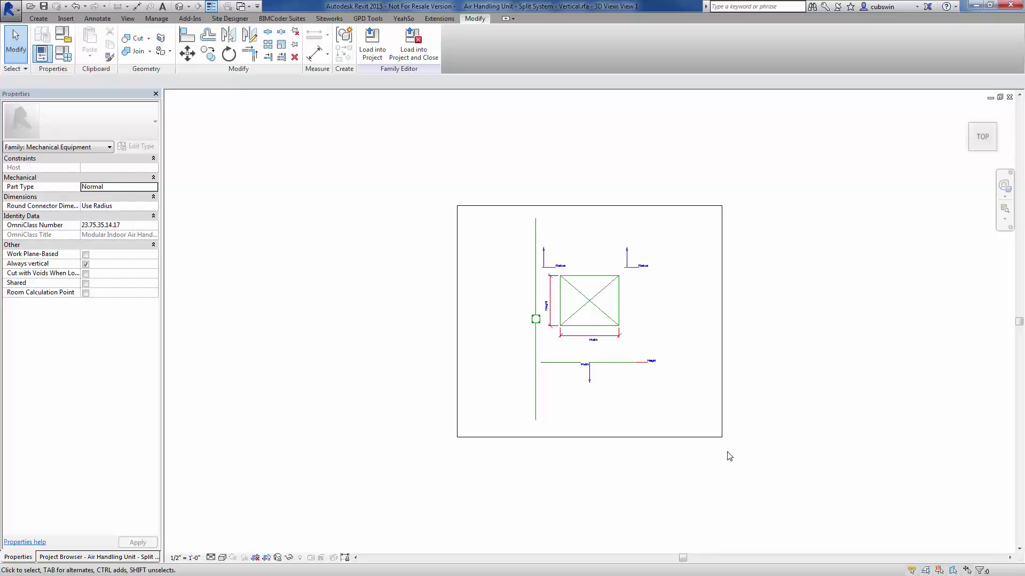
click(683, 439)
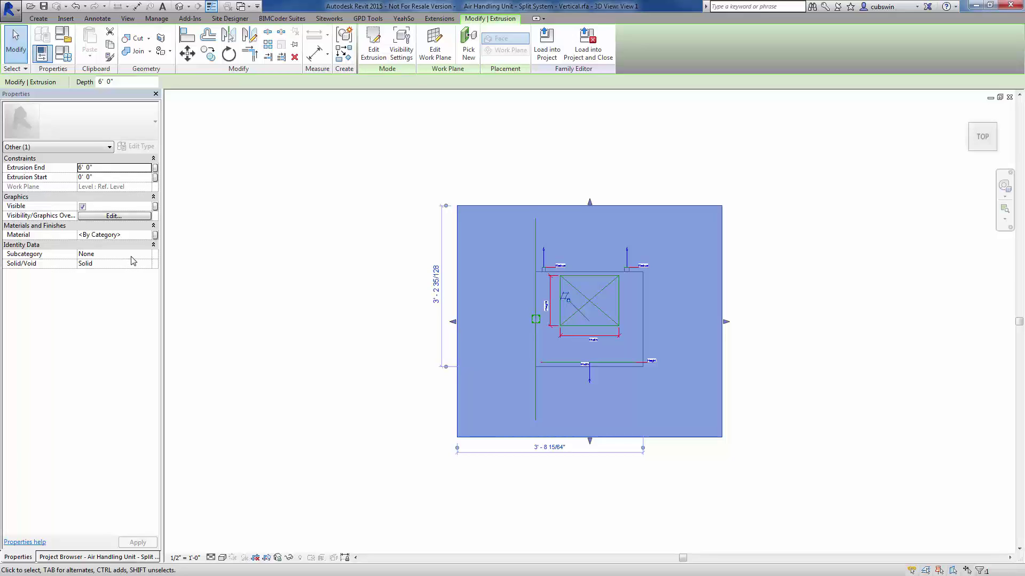
click(147, 255)
click(147, 255)
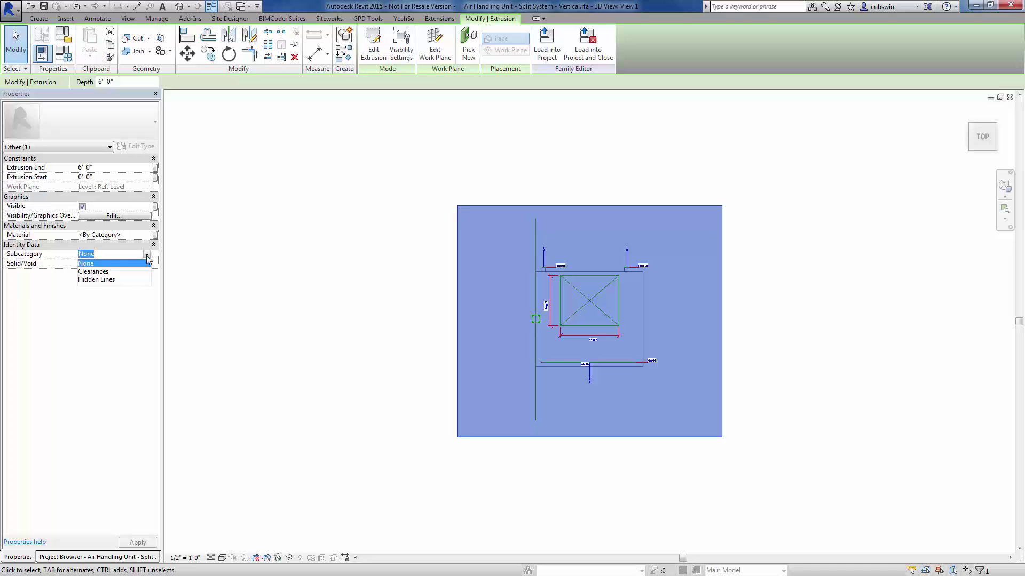
click(93, 271)
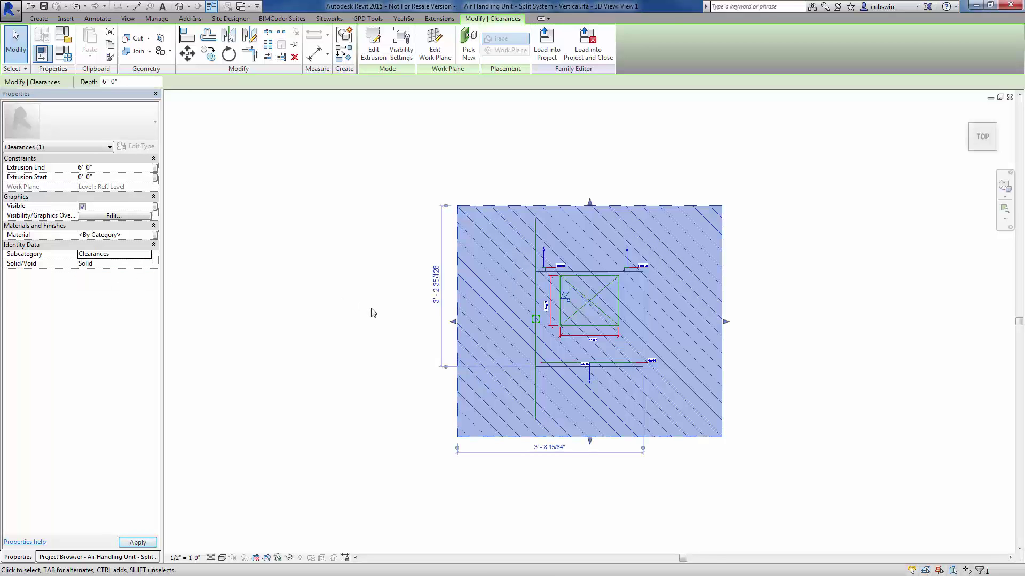
click(370, 311)
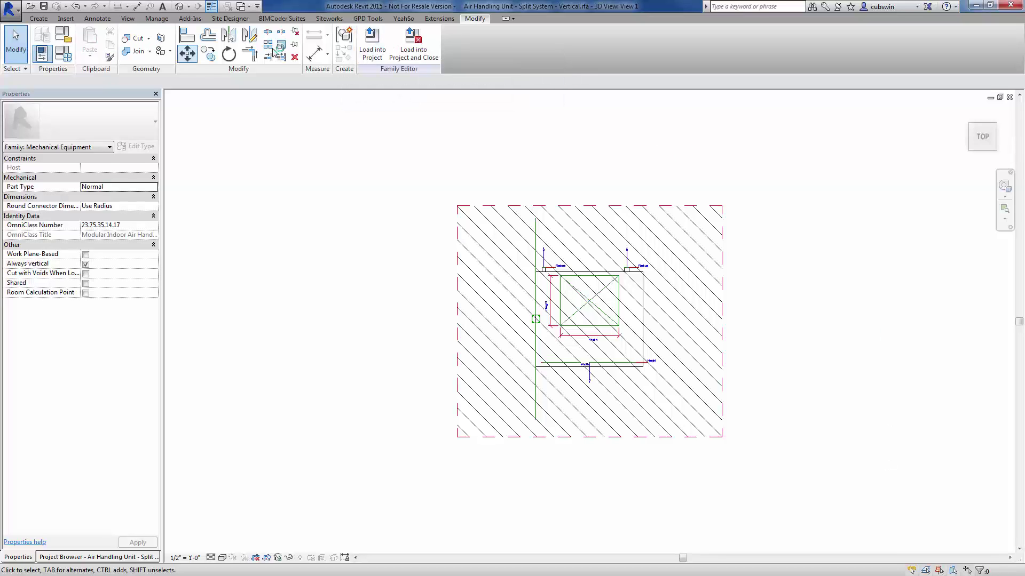
- Save the family as a new file, EP_Air Handling Unit - Split System - Vertical.rfa
key(ctrl+s)
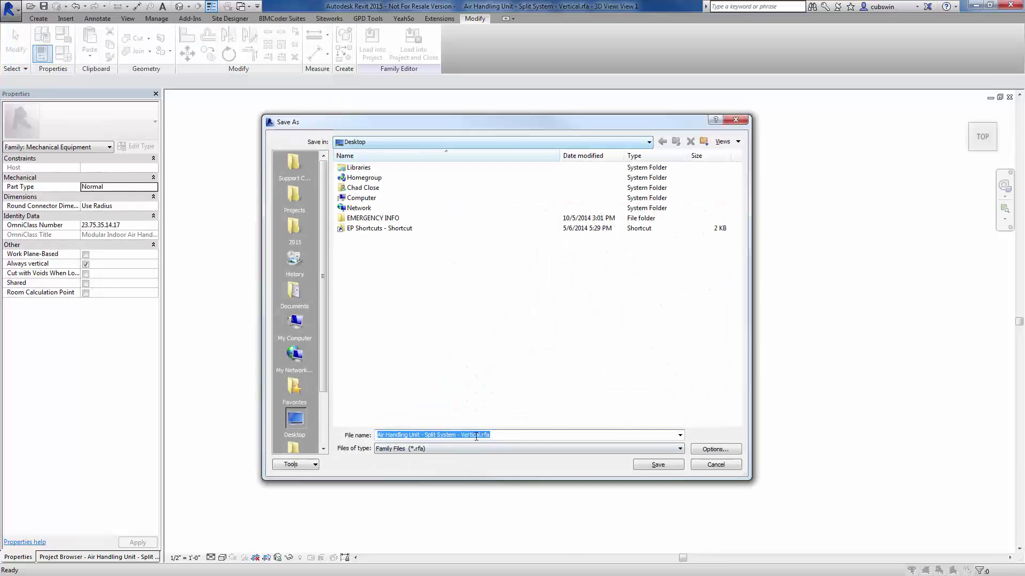
click(379, 434)
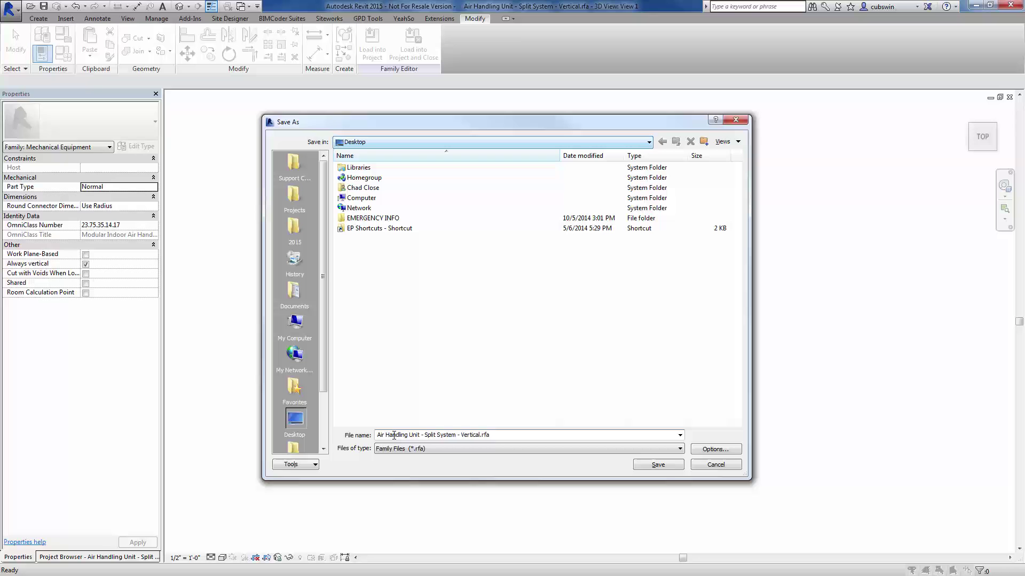
text(EP_)
key(Return)
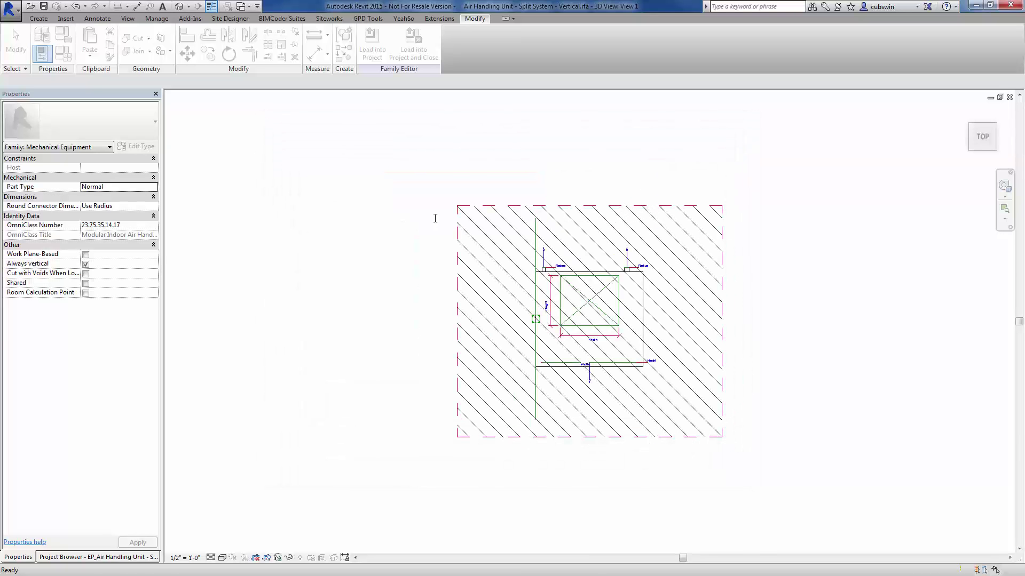
- Load the EP_ family into Project5 and place one unit left of the existing one
click(372, 42)
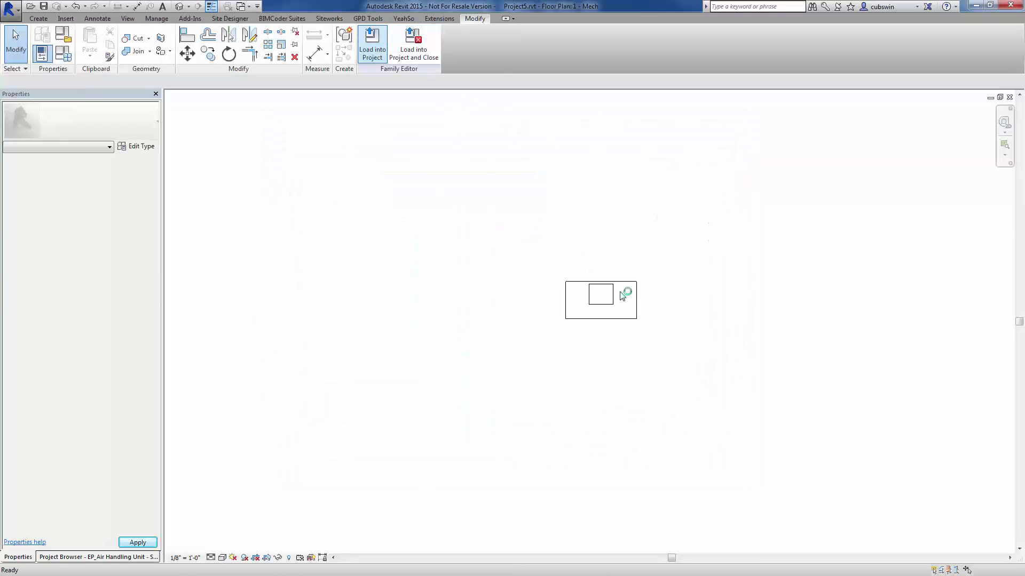
click(398, 311)
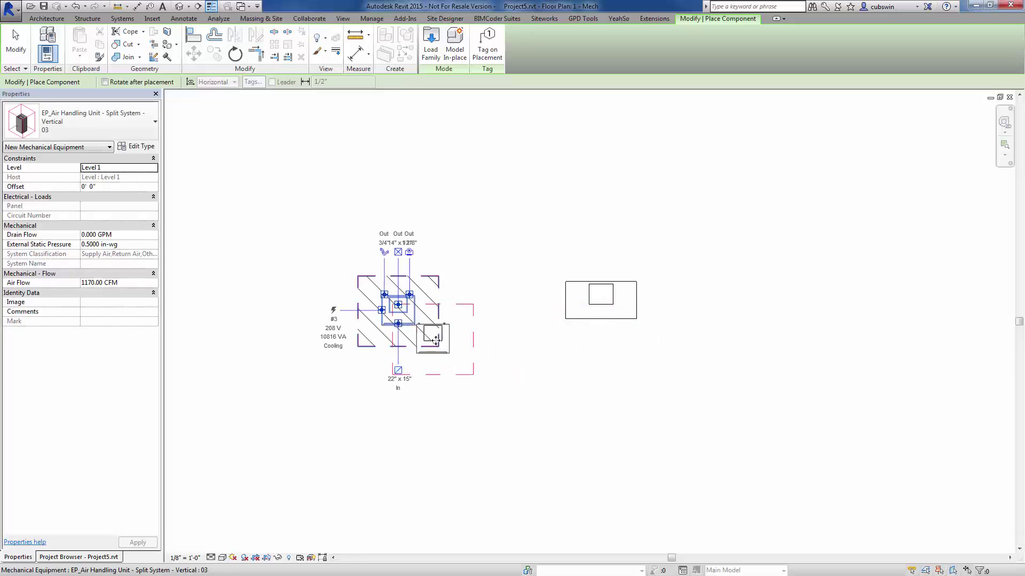
key(Escape)
key(Escape)
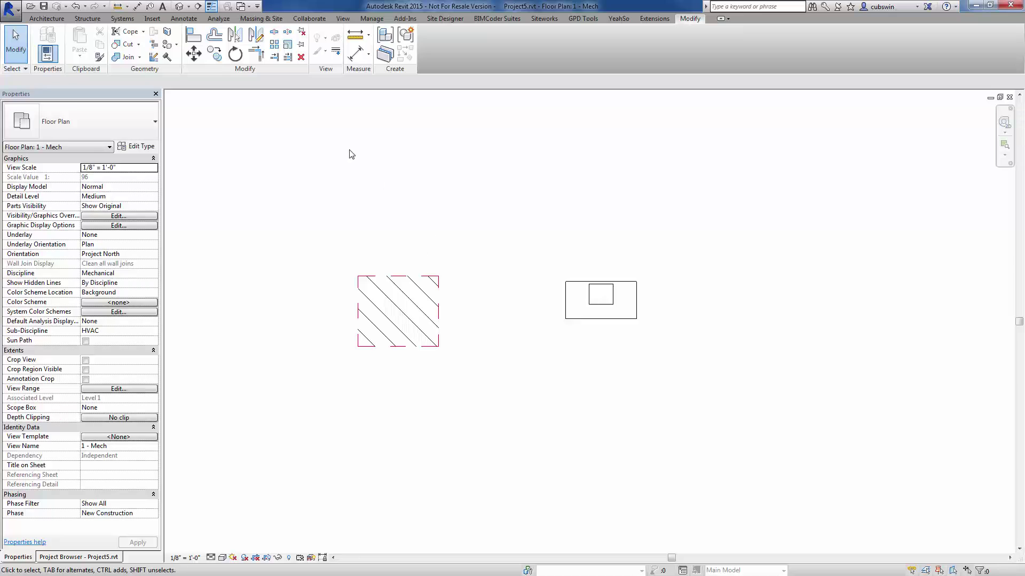
- Open the {3D} view and orbit to see both units and the hatched clearance box
click(179, 6)
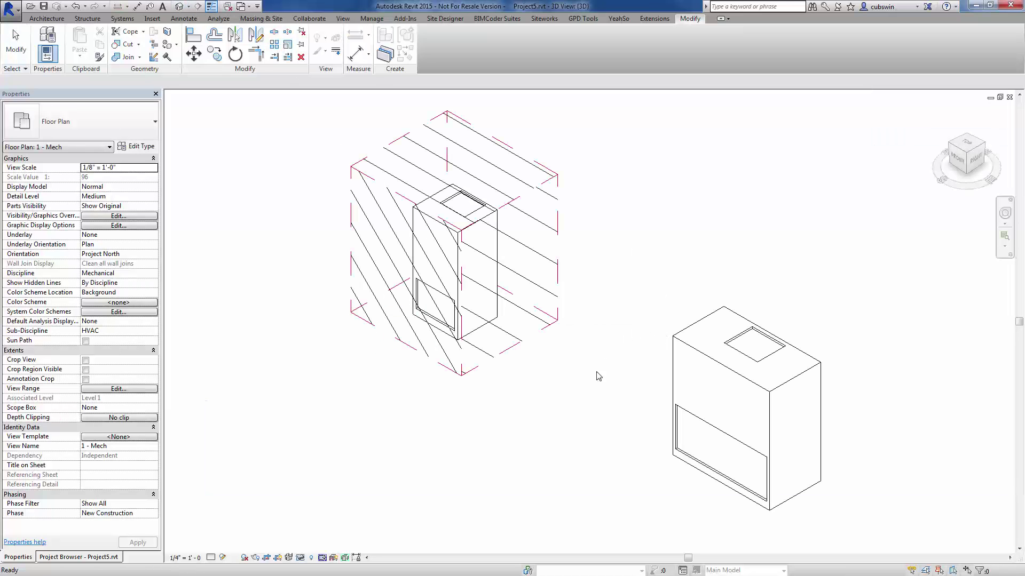
shift+middle_drag(617, 389, 471, 267)
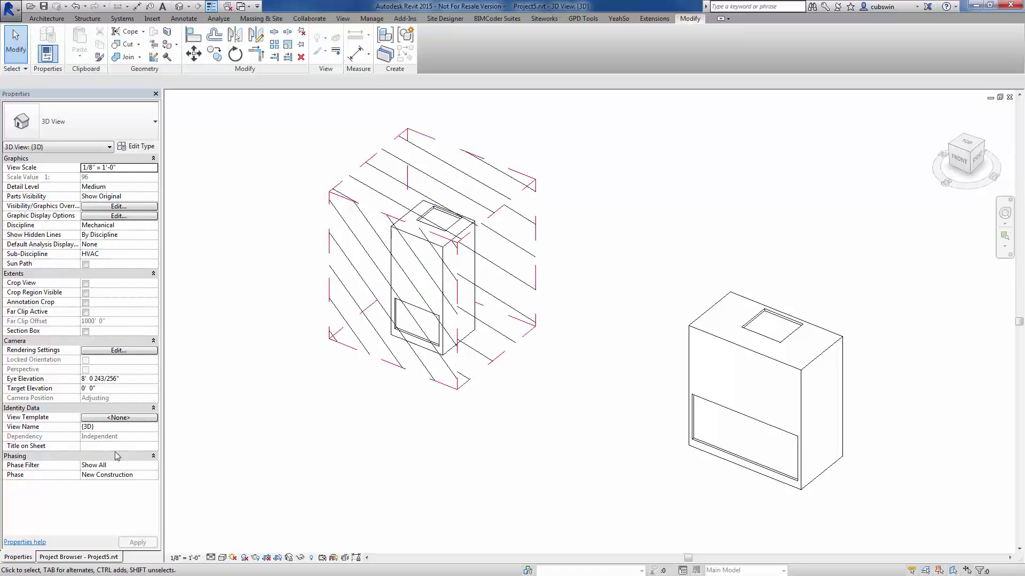
click(59, 557)
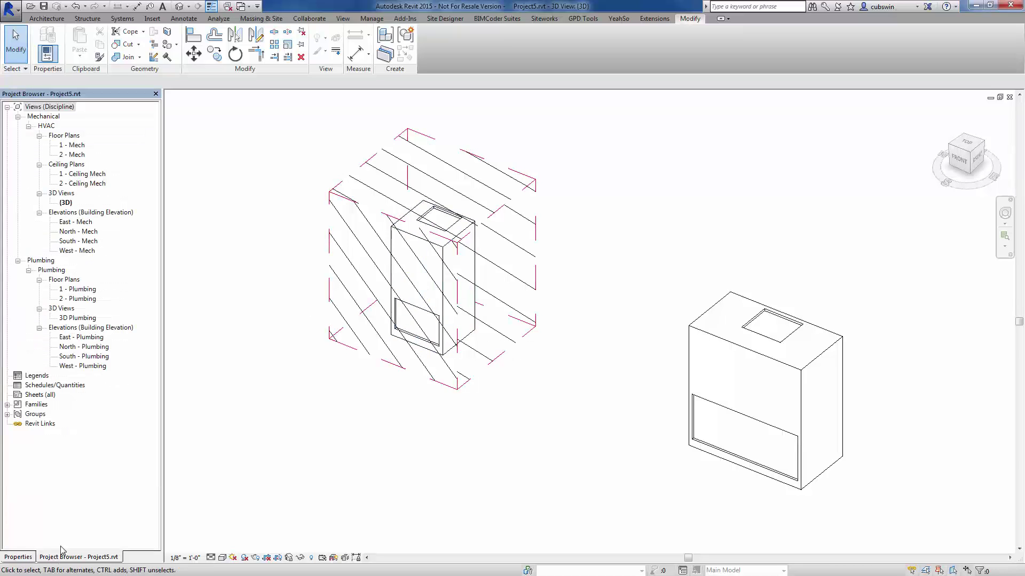
- Open the North - Mech elevation and switch it to Wireframe, then back to Hidden Line
double_click(74, 233)
scroll(694, 340, up, 4)
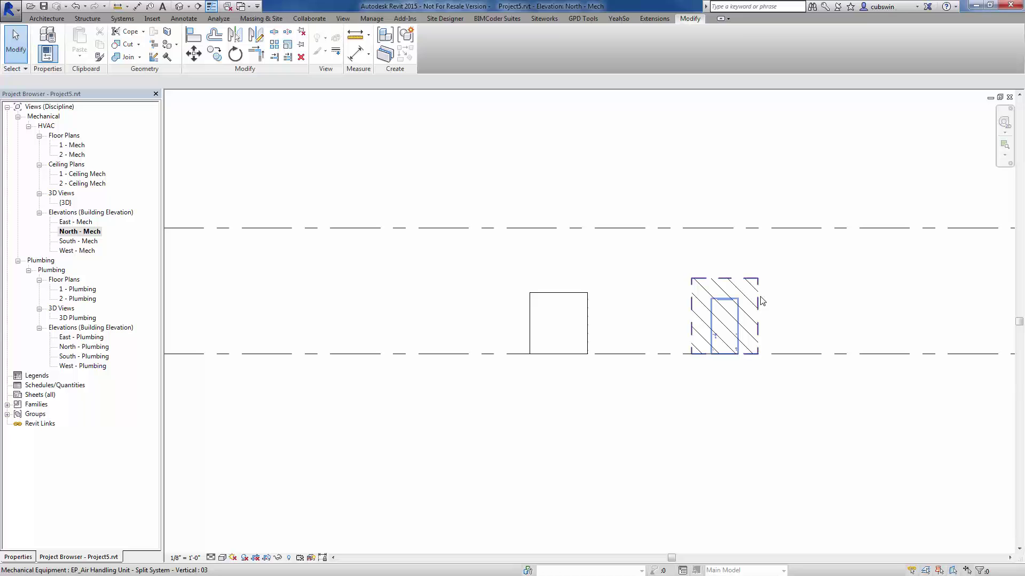
click(223, 558)
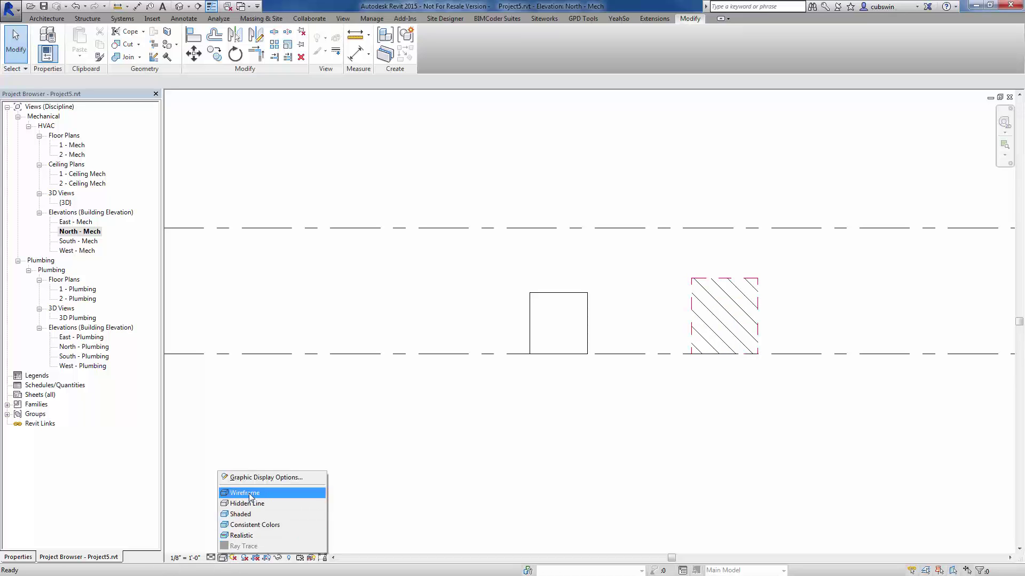
click(251, 489)
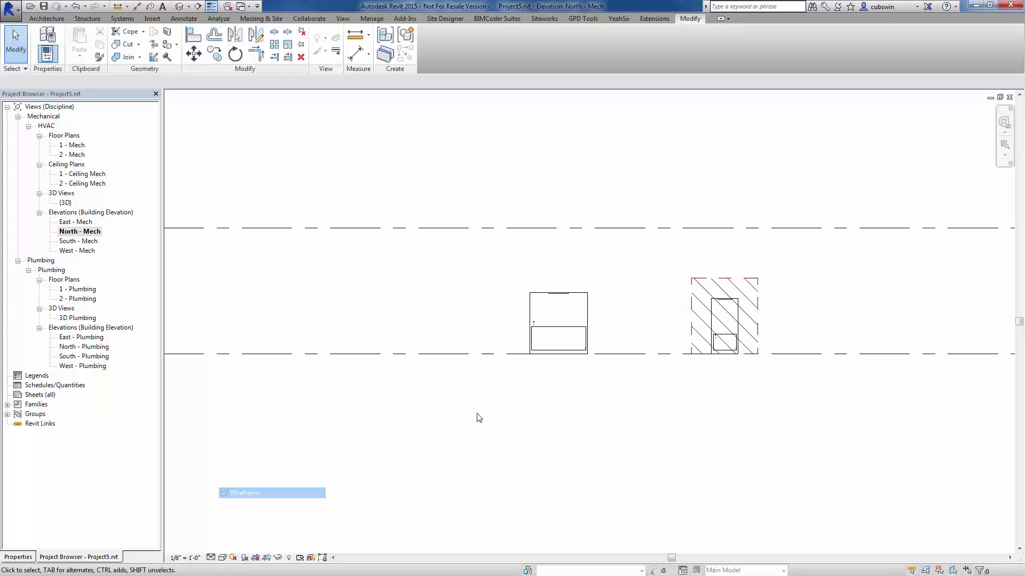
click(223, 557)
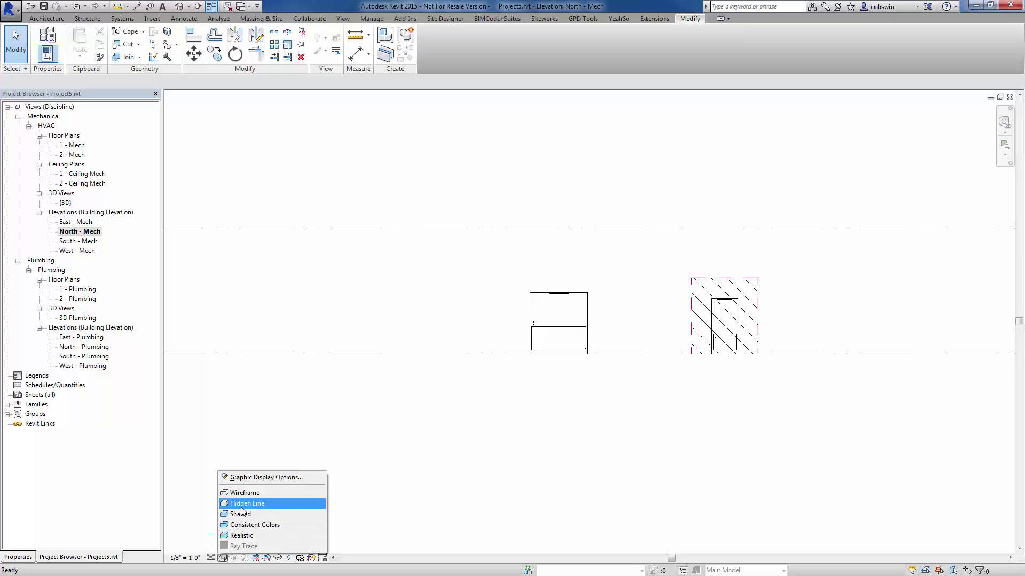
click(246, 503)
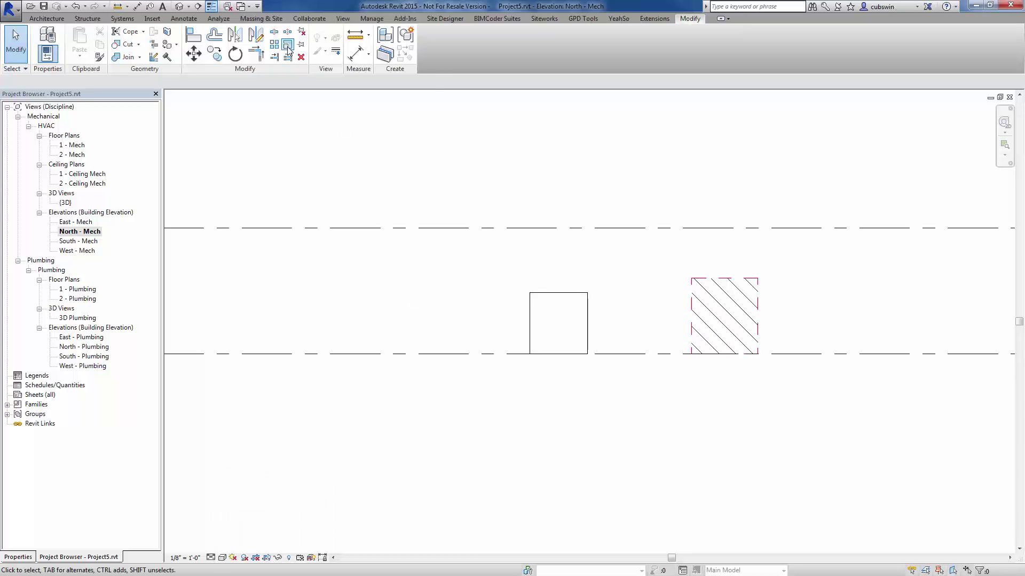
- Switch back to the air handling unit family window
click(242, 7)
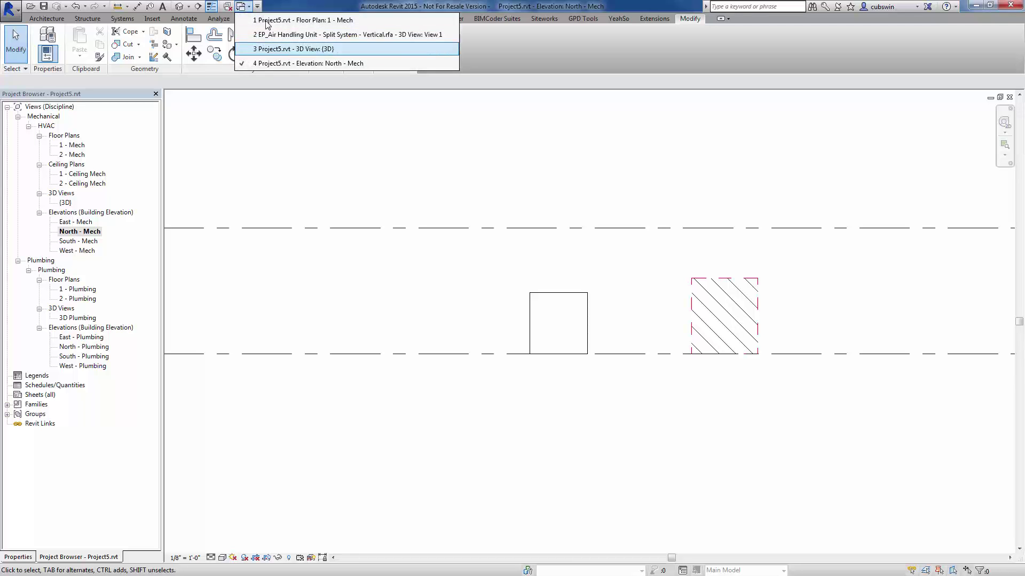
click(249, 8)
click(249, 8)
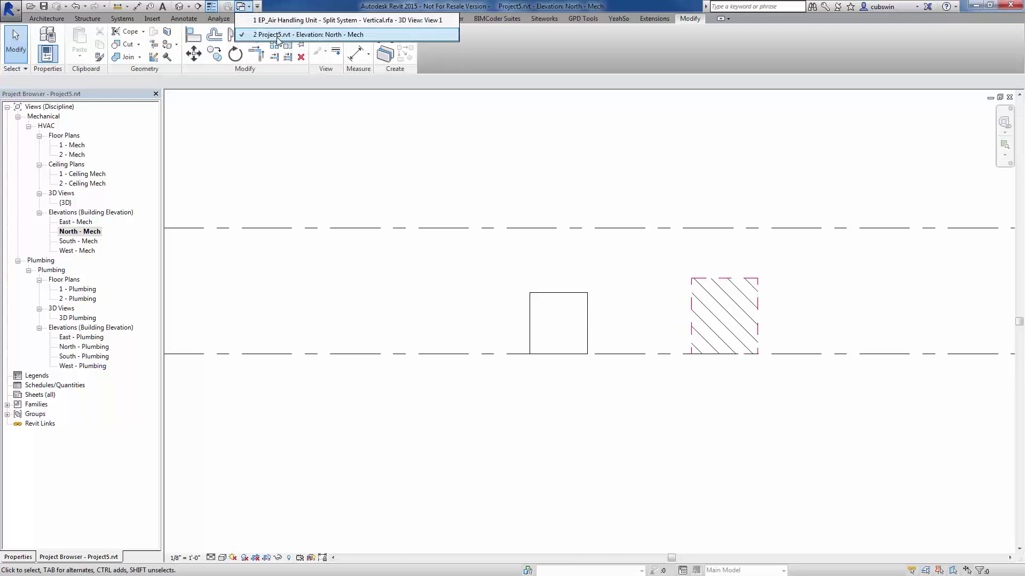
click(277, 20)
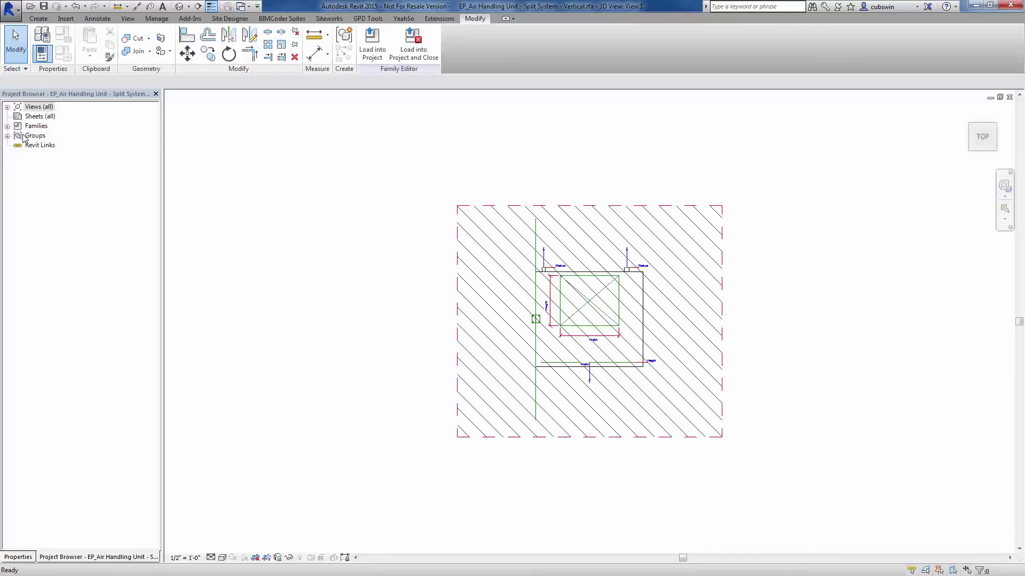
- Open the family's Ref. Level floor plan and select the hatched clearance extrusion
double_click(38, 116)
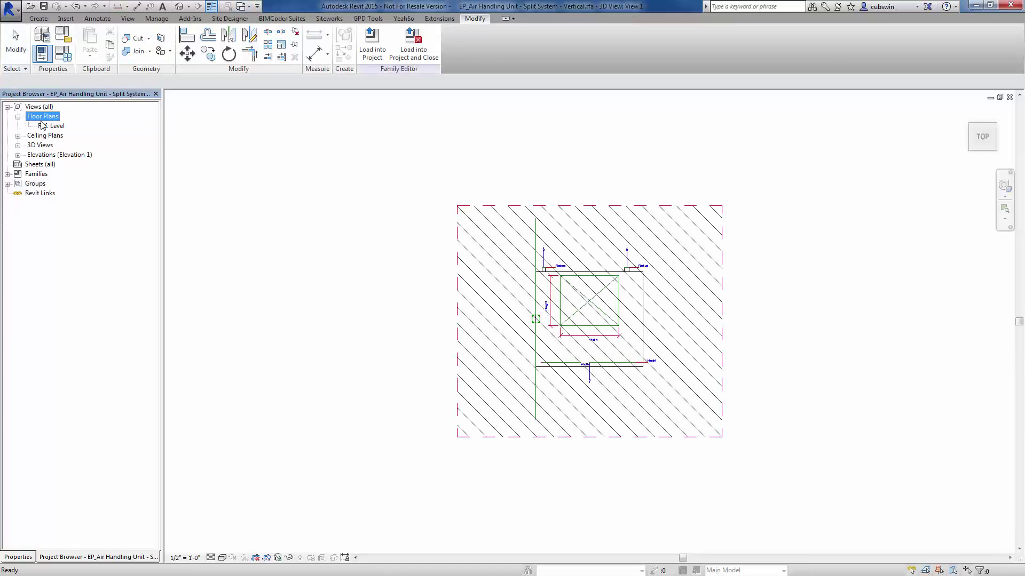
double_click(53, 126)
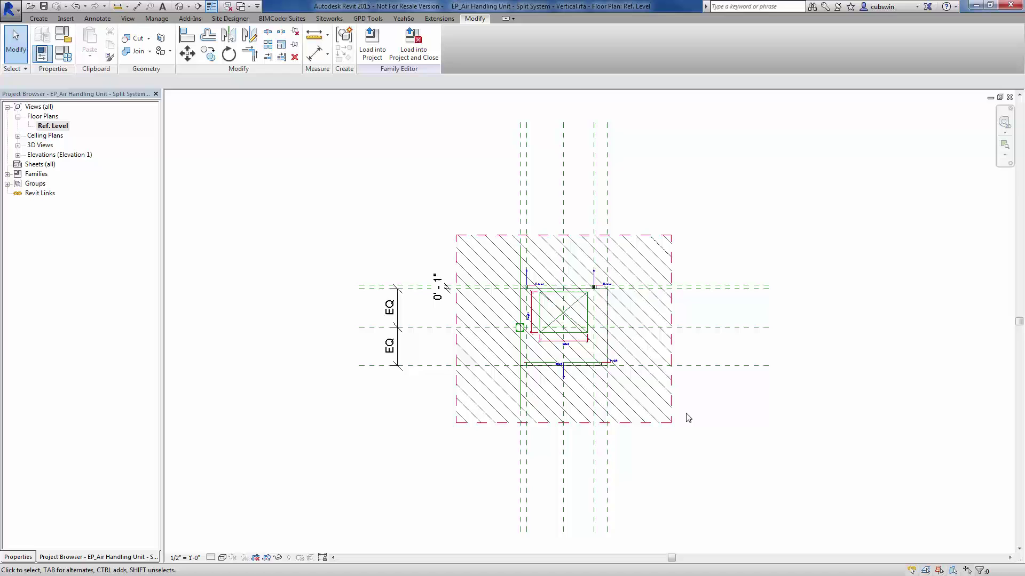
scroll(687, 412, up, 2)
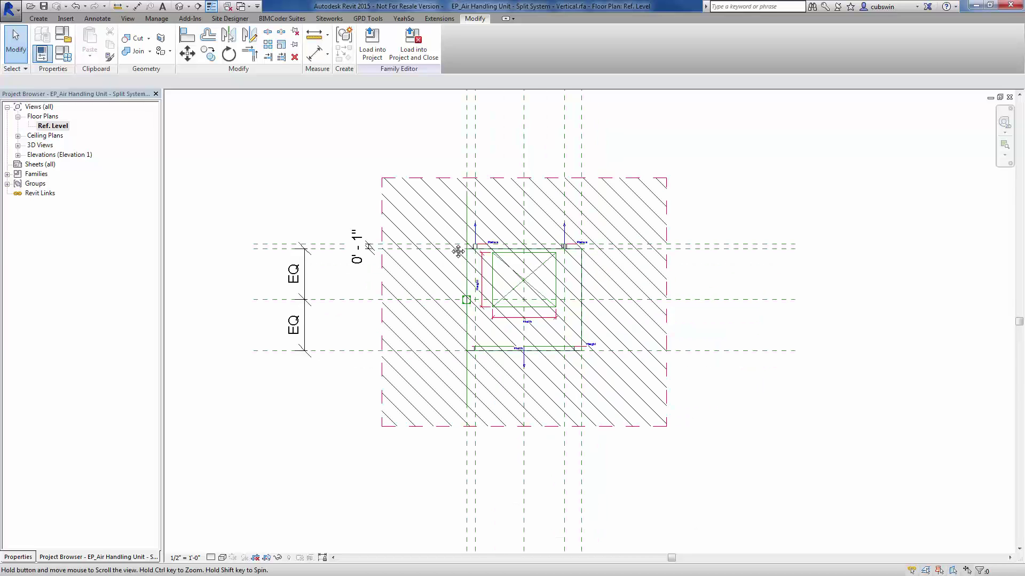
middle_drag(448, 240, 491, 258)
click(471, 198)
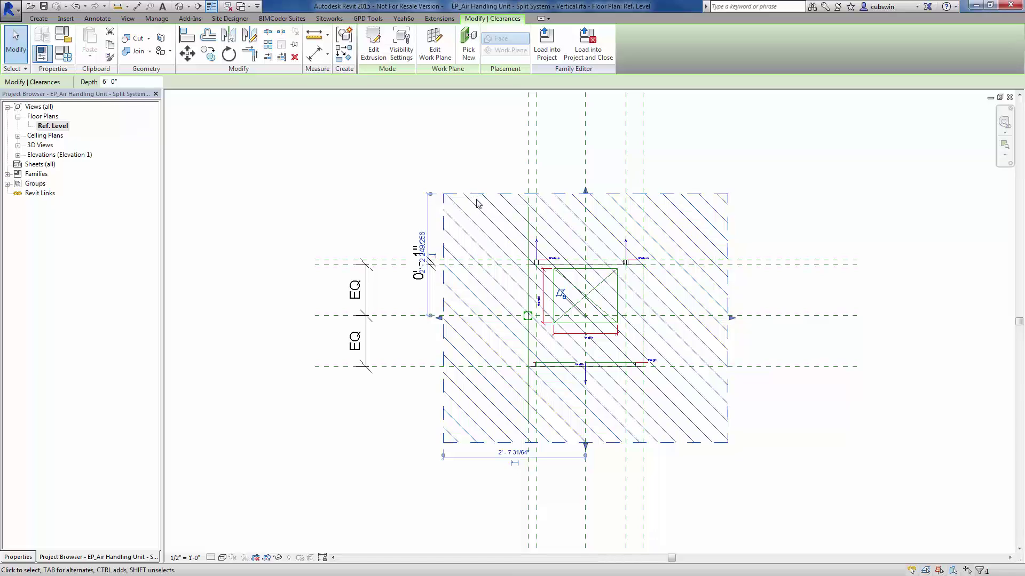
- Hide the clearance extrusion in Plan/RCP, Front/Back and Left/Right views so it shows only in 3D
click(396, 52)
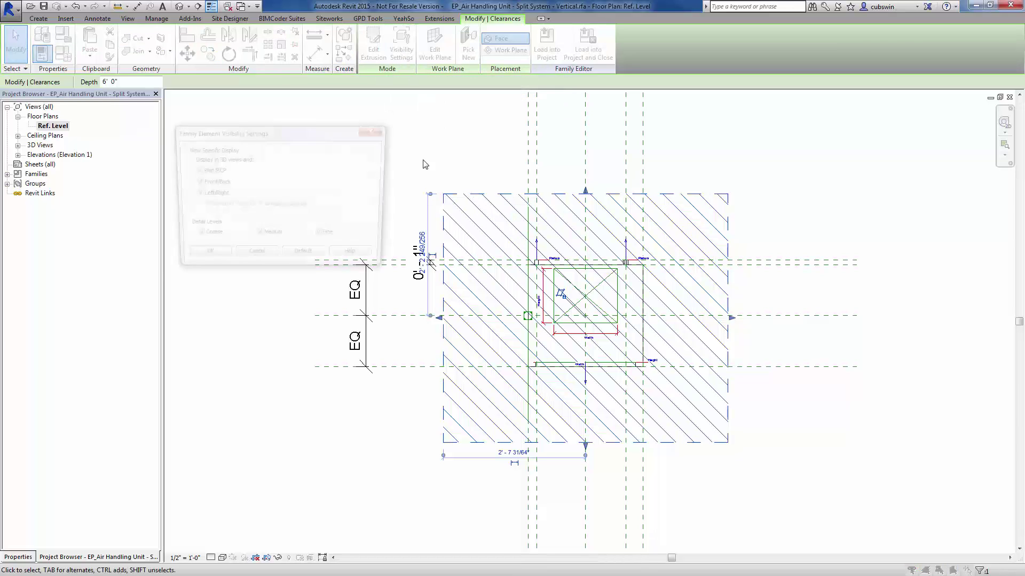
click(194, 170)
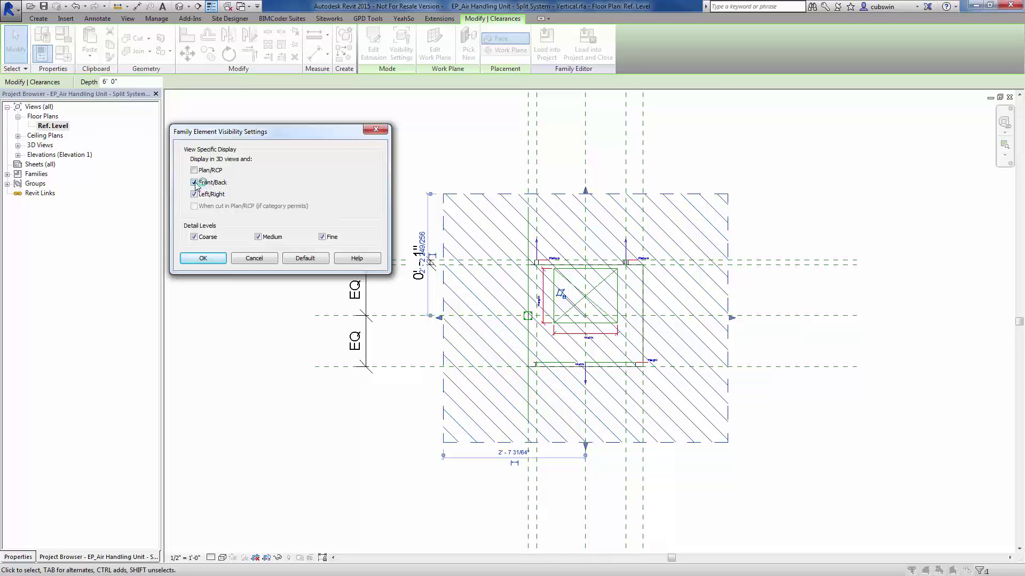
click(195, 182)
click(194, 194)
click(202, 257)
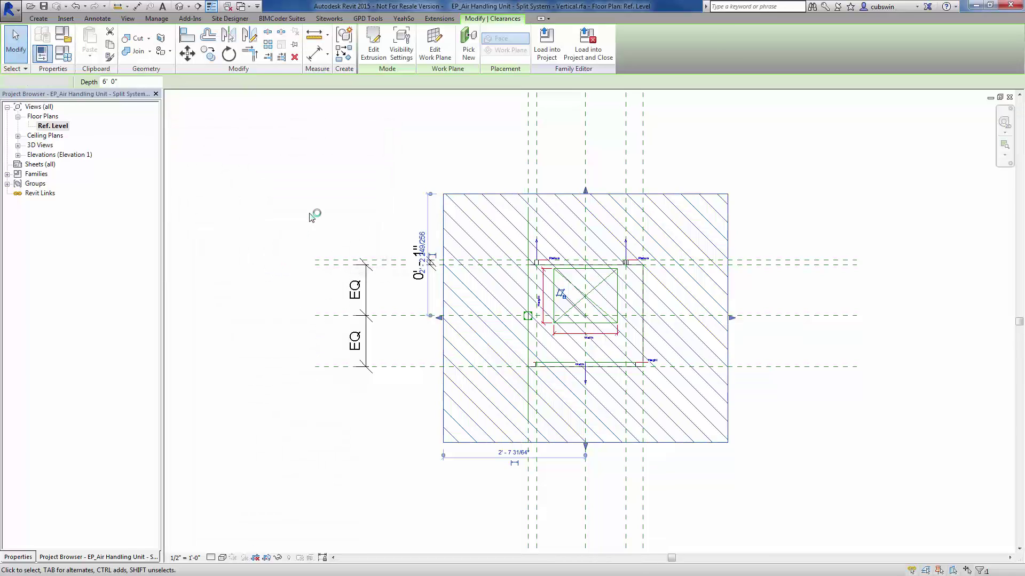
click(312, 216)
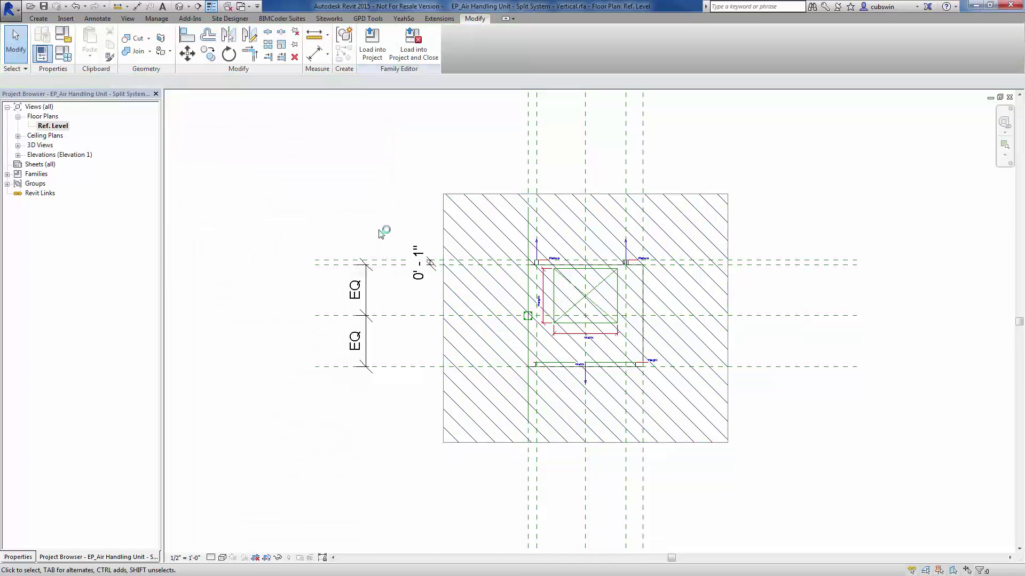
- Reload the family into Project5, overwriting its parameter values, and return to the family's Ref. Level plan
click(371, 43)
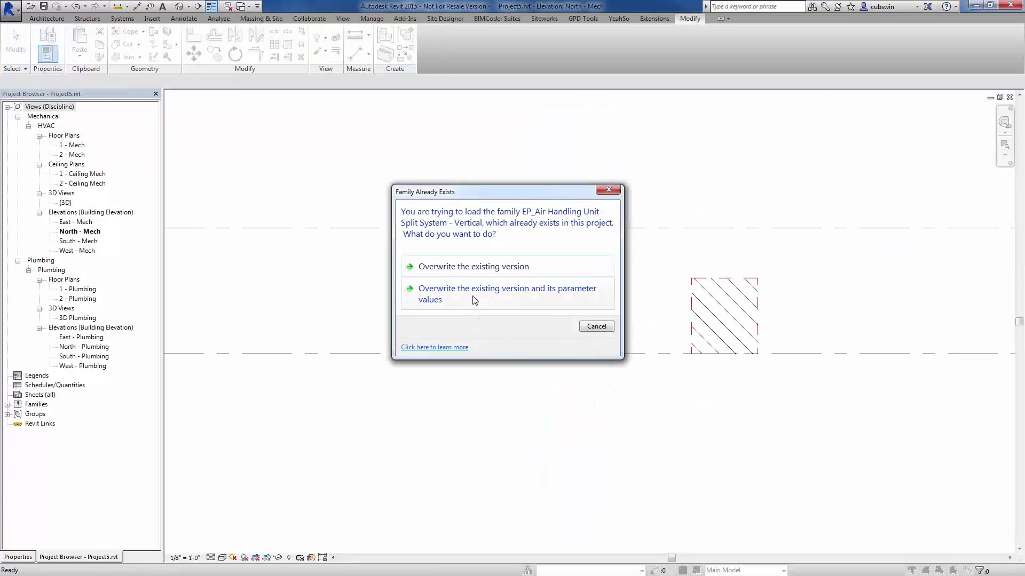
click(473, 298)
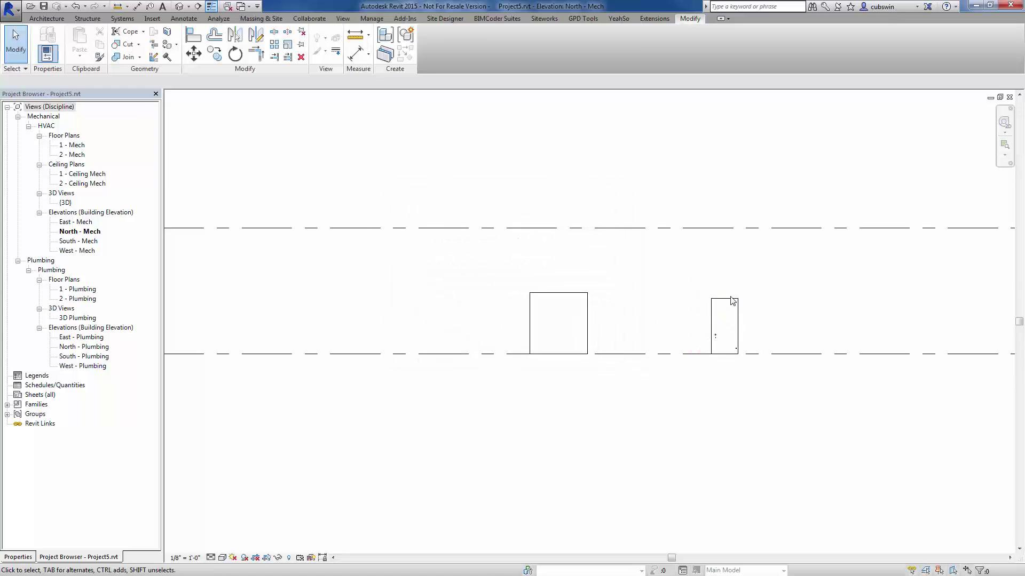
click(241, 6)
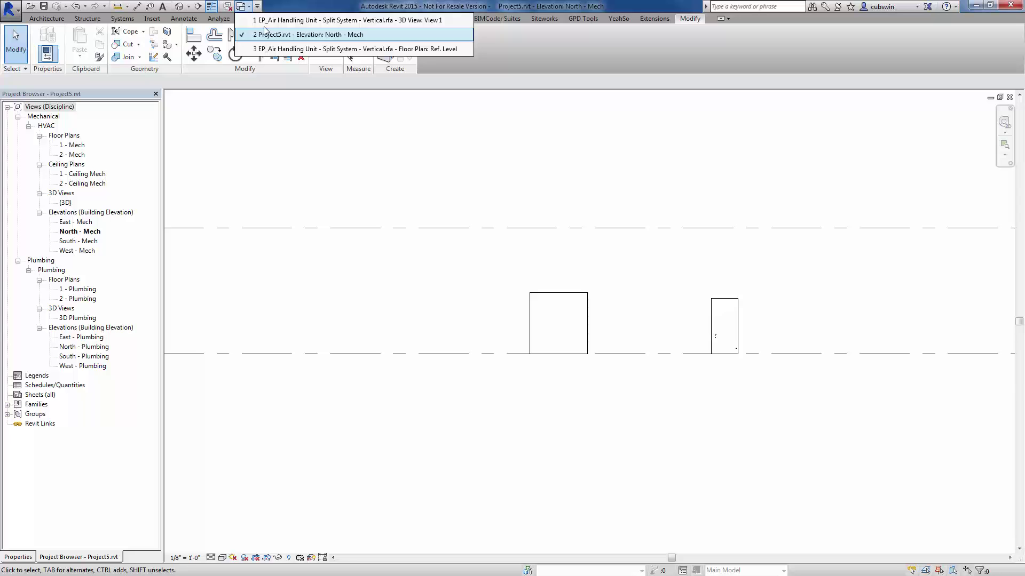
click(241, 6)
click(241, 7)
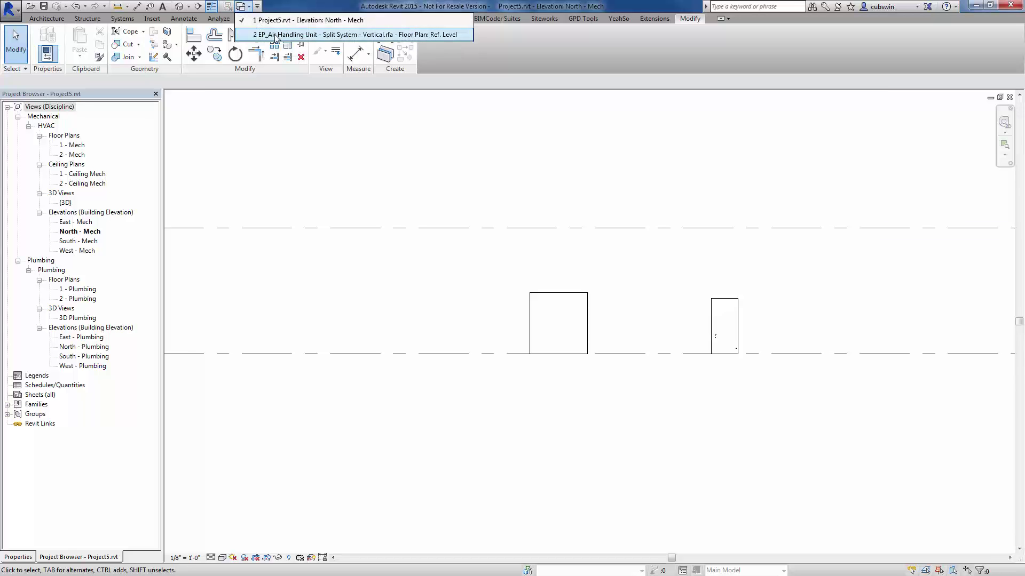
click(276, 35)
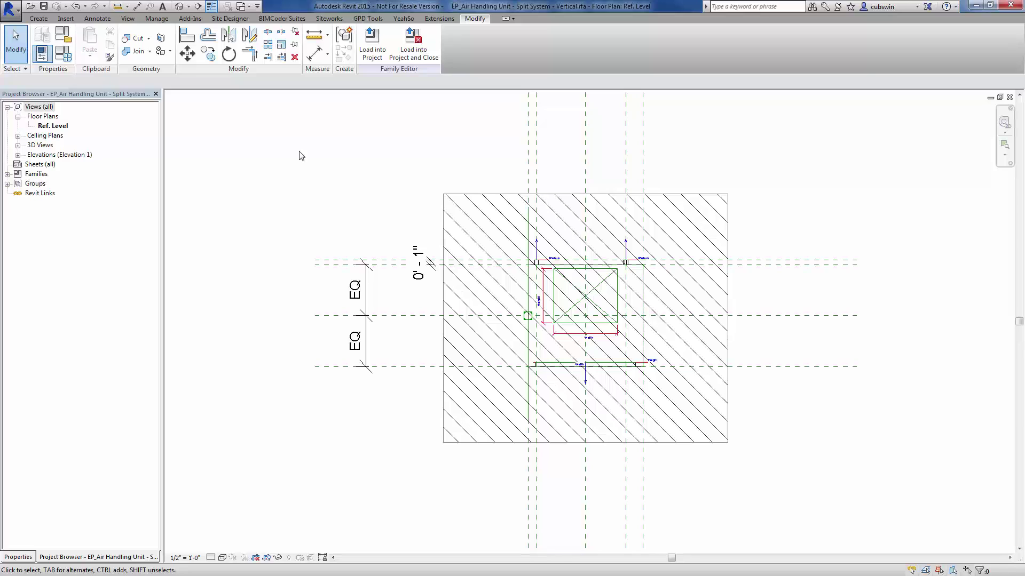
- Start a Symbolic Line on the Clearances subcategory using Pick Lines
click(98, 18)
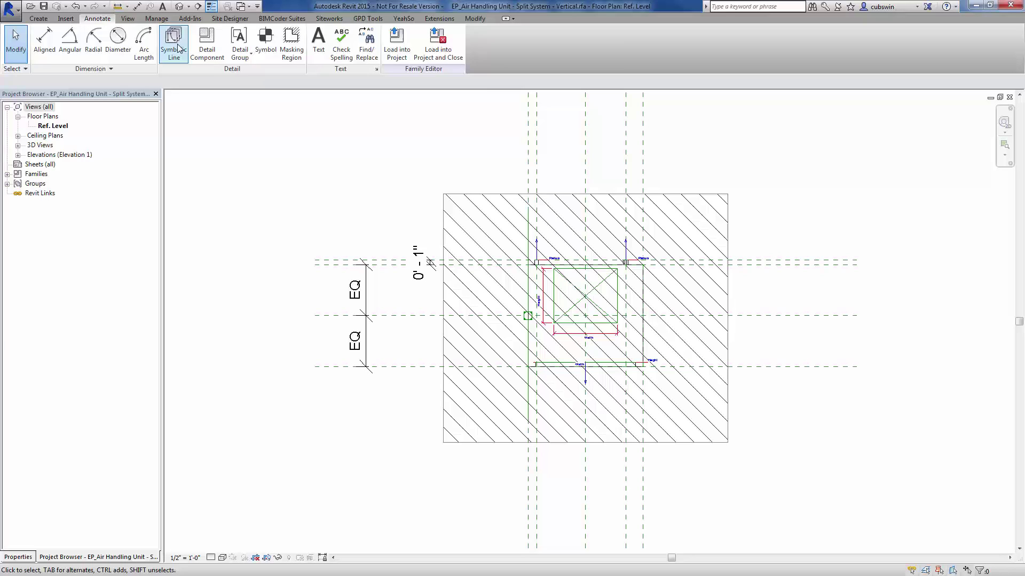
click(173, 46)
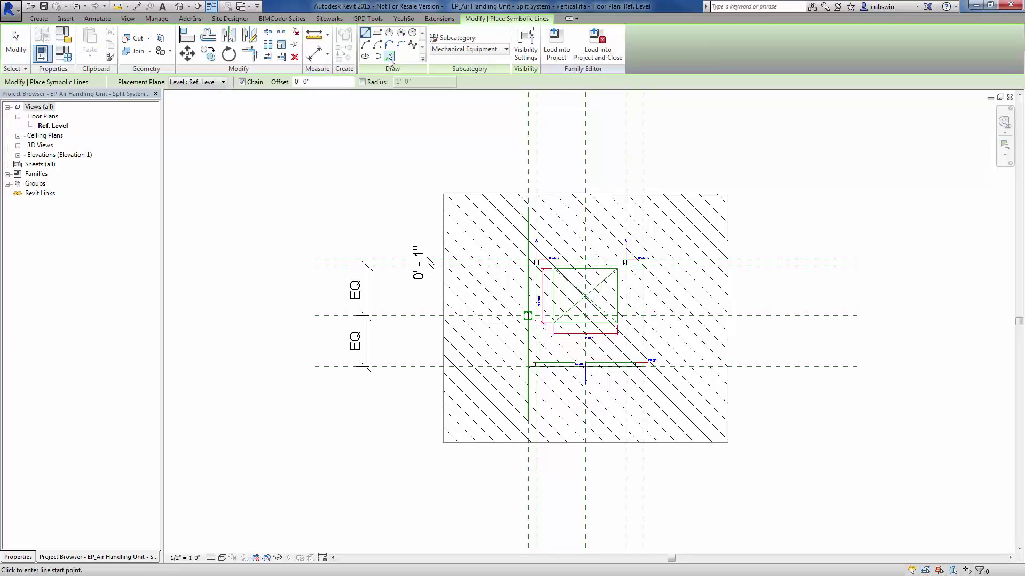
click(469, 49)
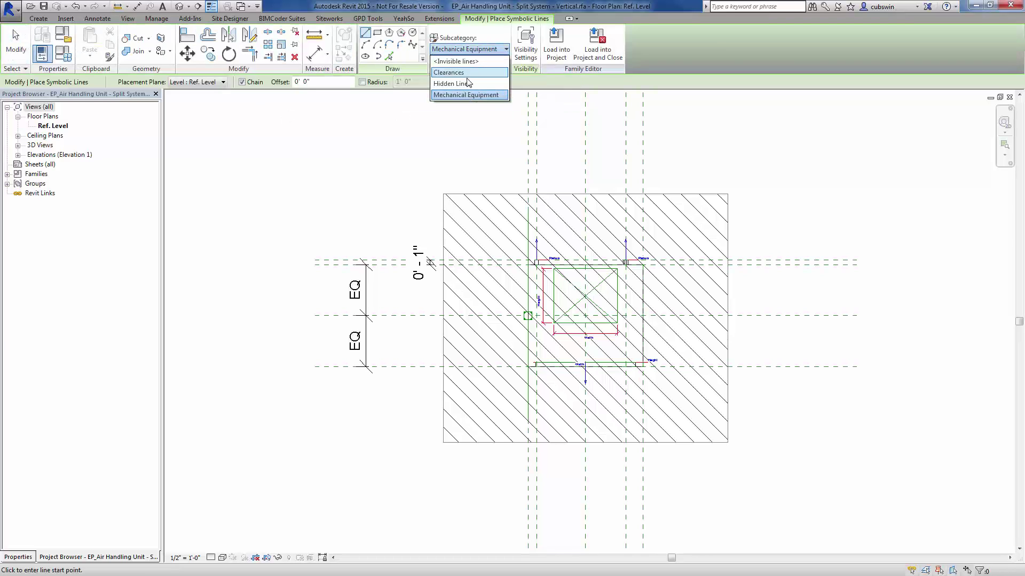
click(448, 73)
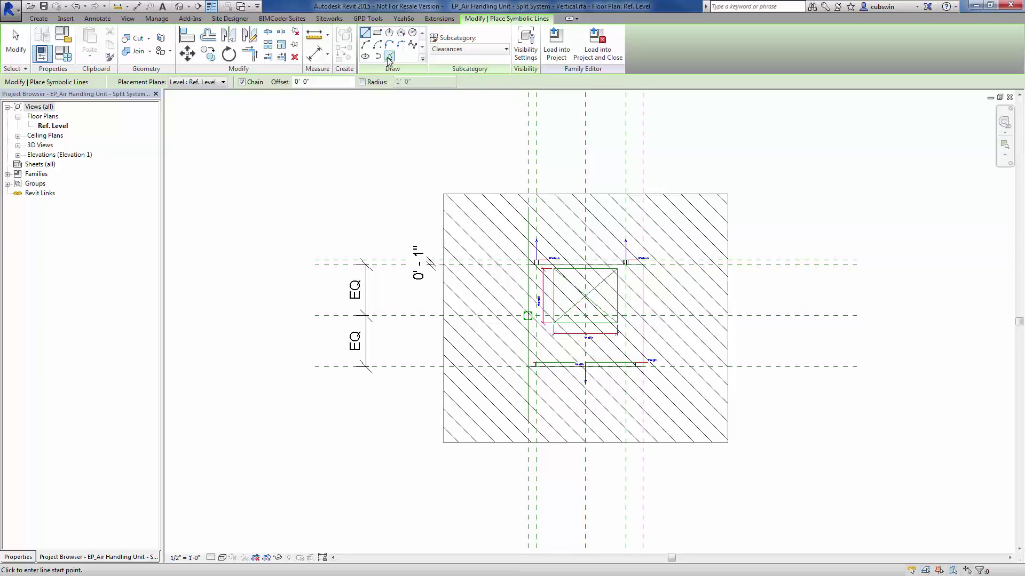
click(388, 57)
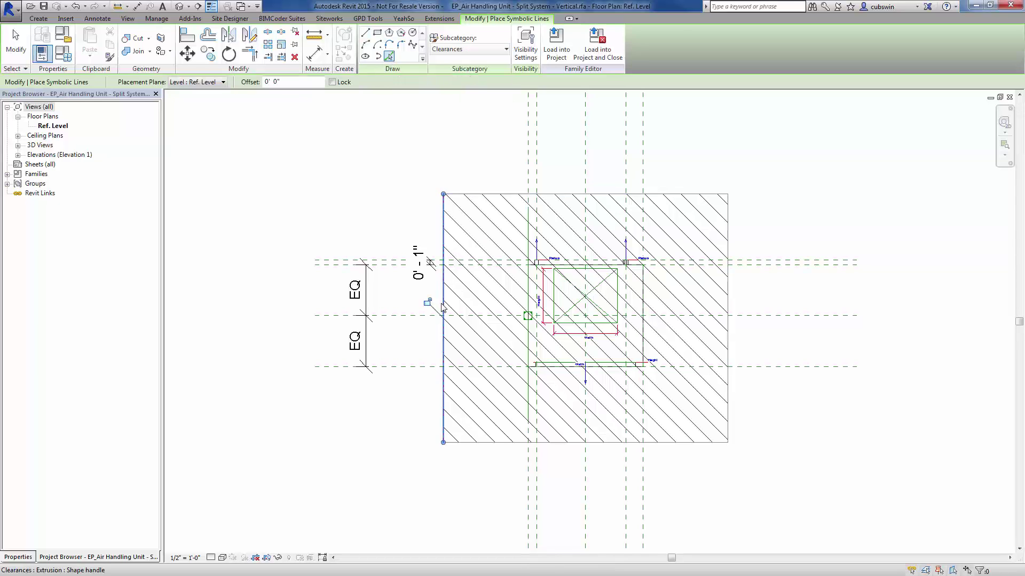
- Trace the clearance box's left, top, right and bottom edges with symbolic lines
click(503, 197)
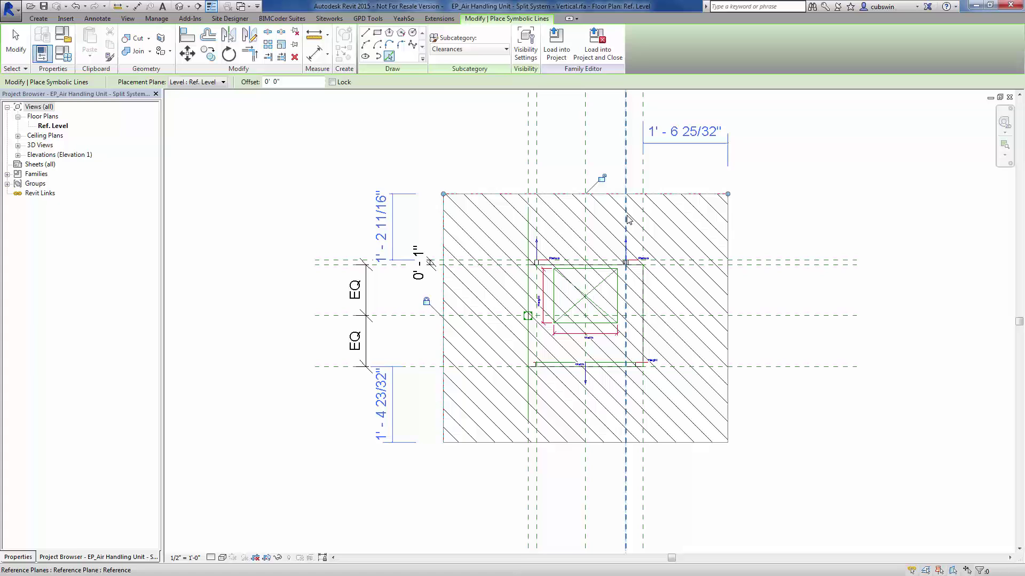
click(728, 261)
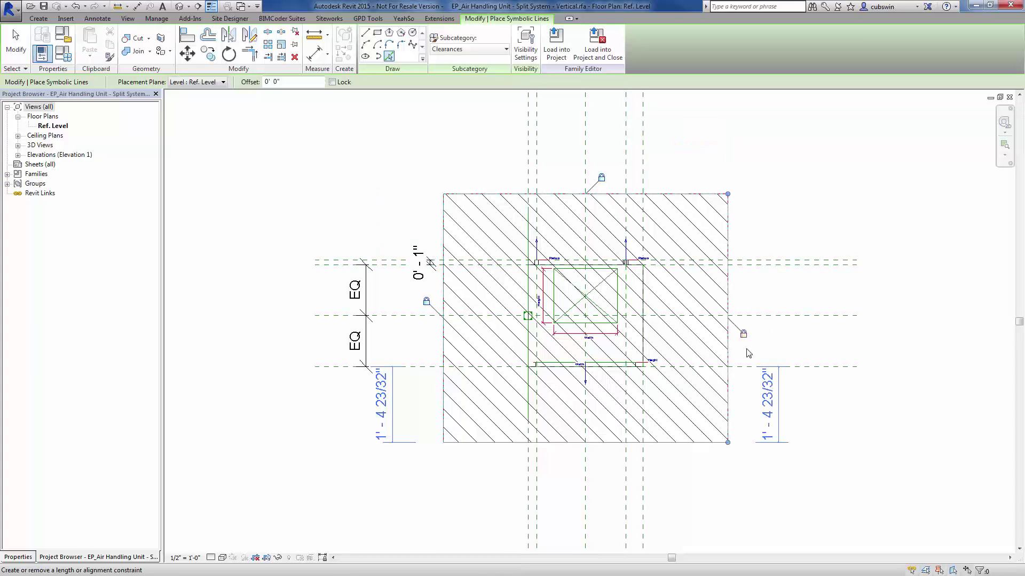
click(683, 444)
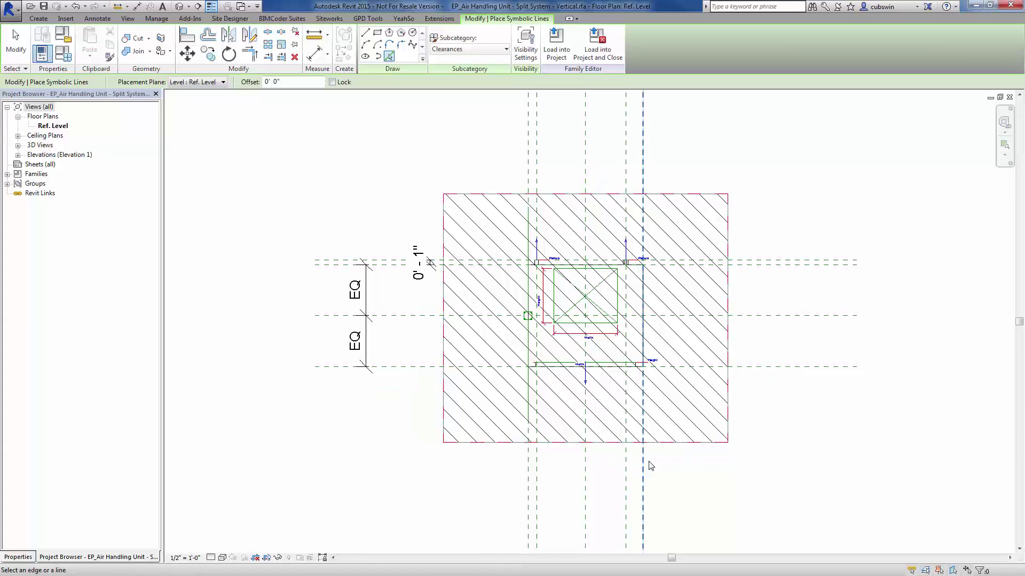
key(Escape)
key(Escape)
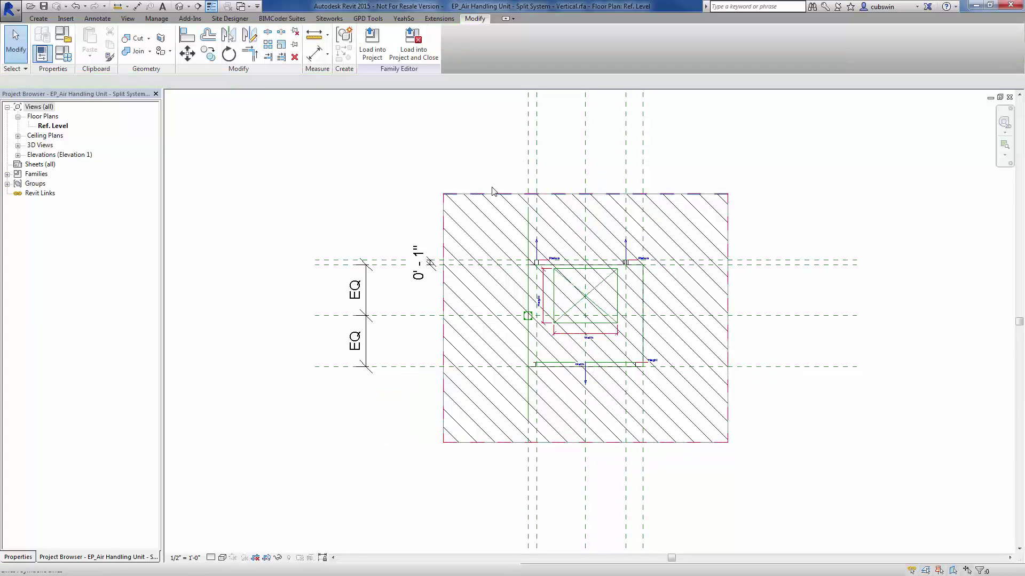
- Reload the family with overwrite, then move the EP_ unit beside the original in 1 - Mech
click(377, 52)
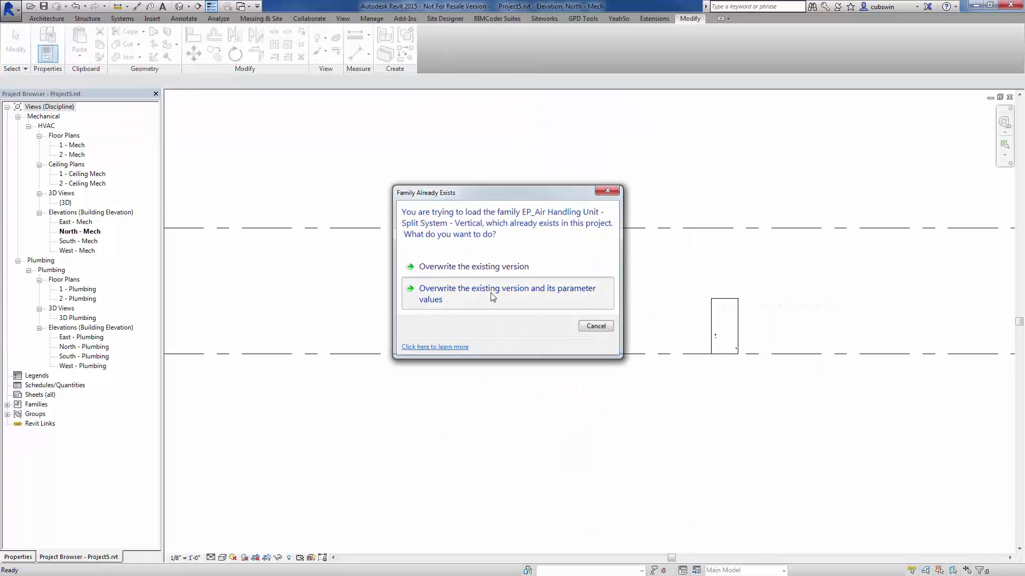
click(489, 298)
double_click(73, 146)
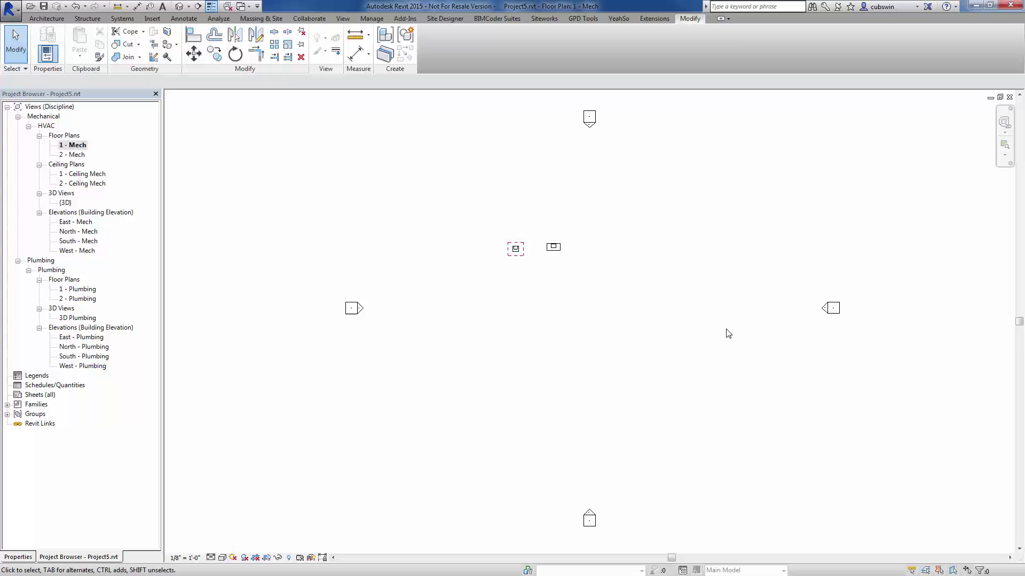
scroll(526, 252, up, 6)
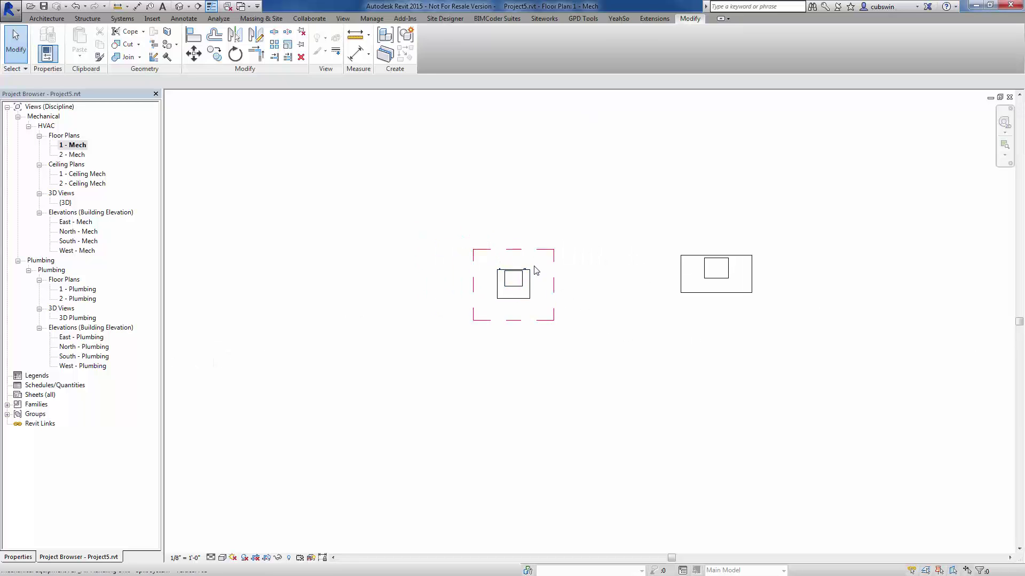
scroll(520, 307, up, 2)
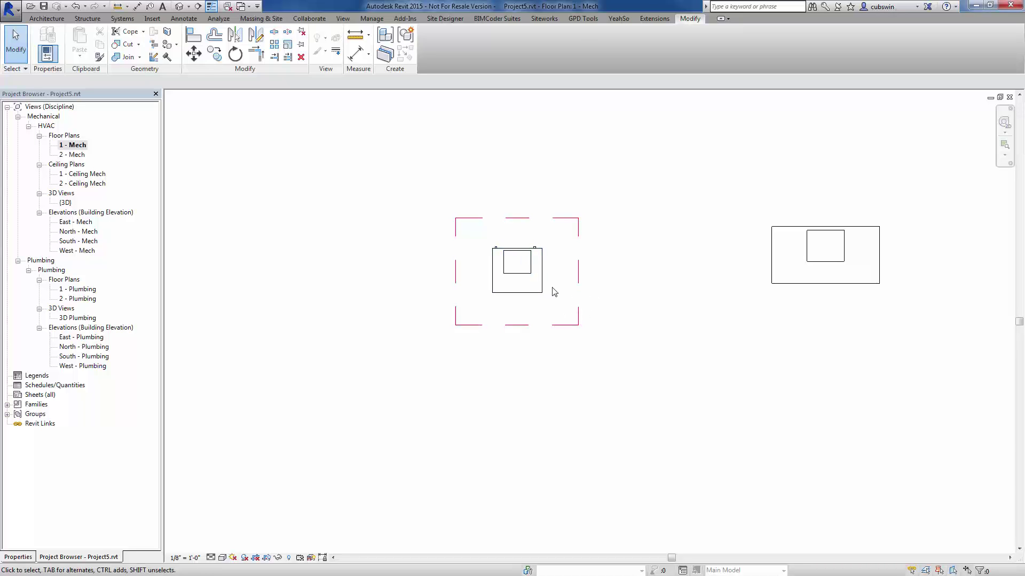
drag(537, 287, 746, 256)
key(Escape)
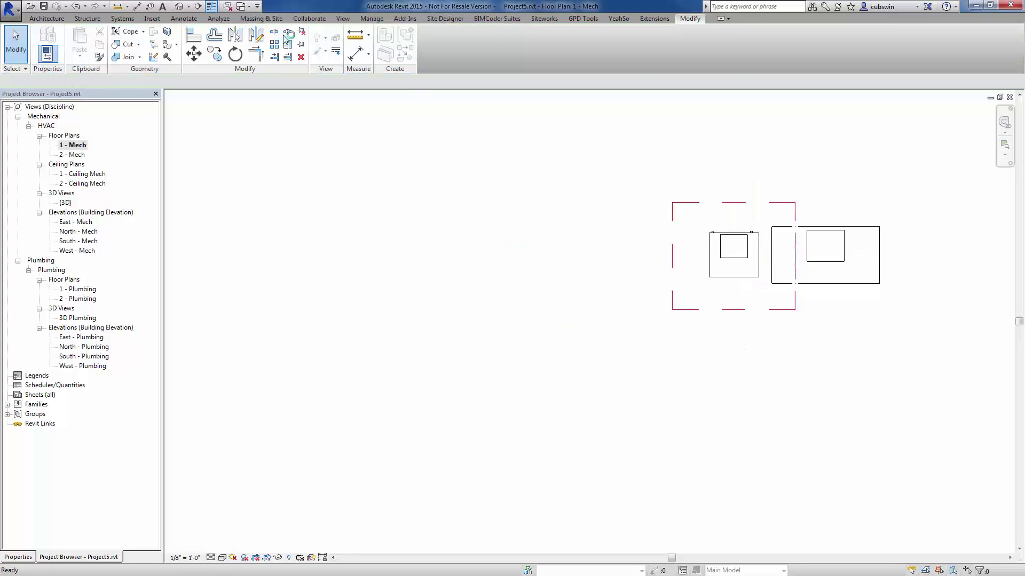
- Run an interference check of Mechanical Equipment against Mechanical Equipment
click(310, 19)
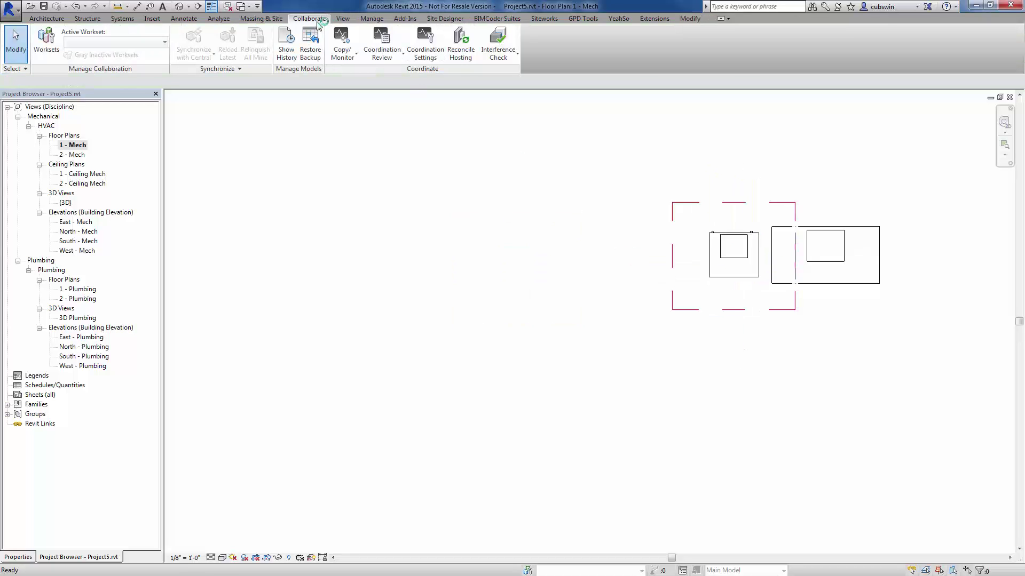
click(499, 53)
click(520, 75)
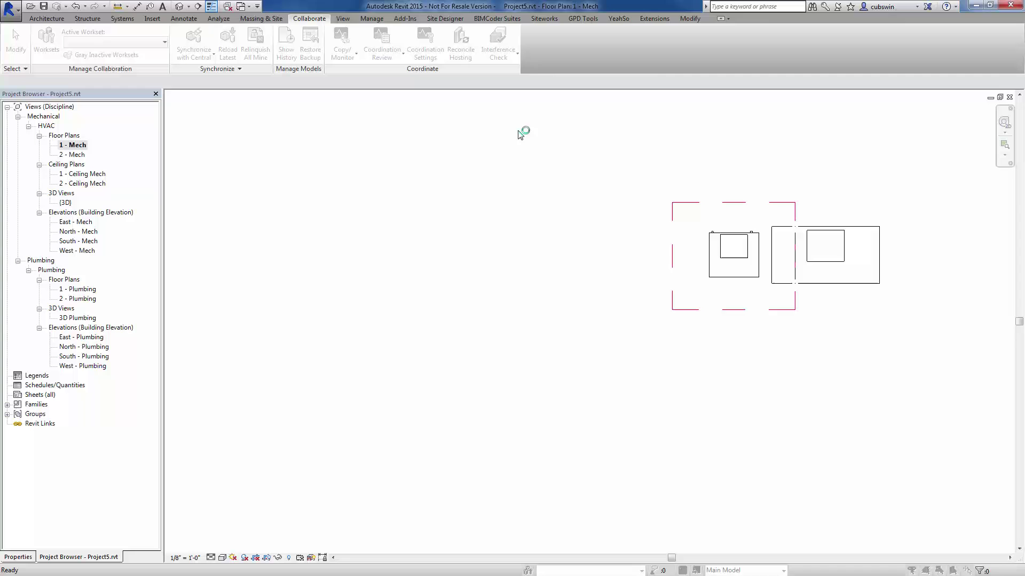
click(389, 179)
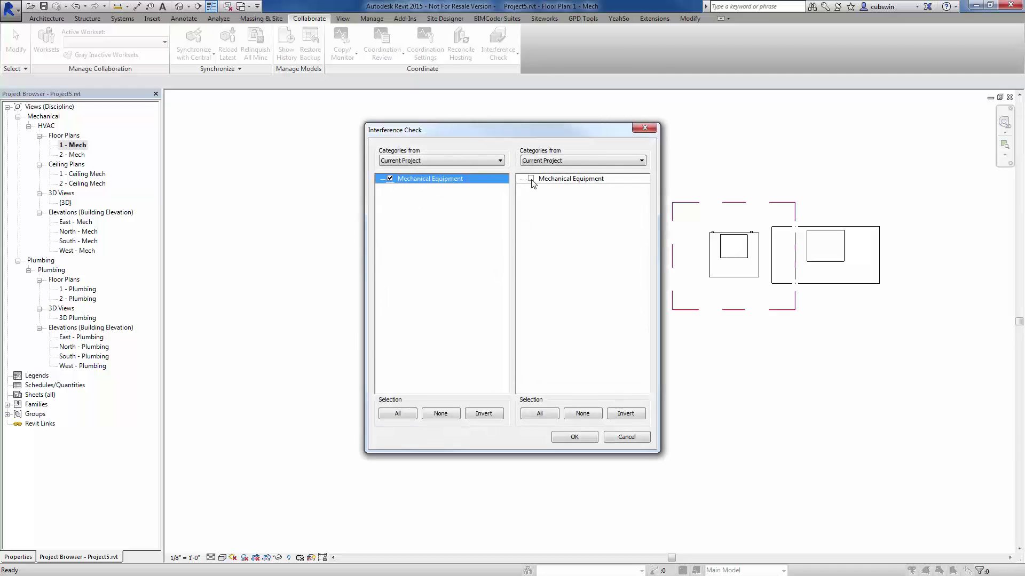
click(531, 178)
click(574, 437)
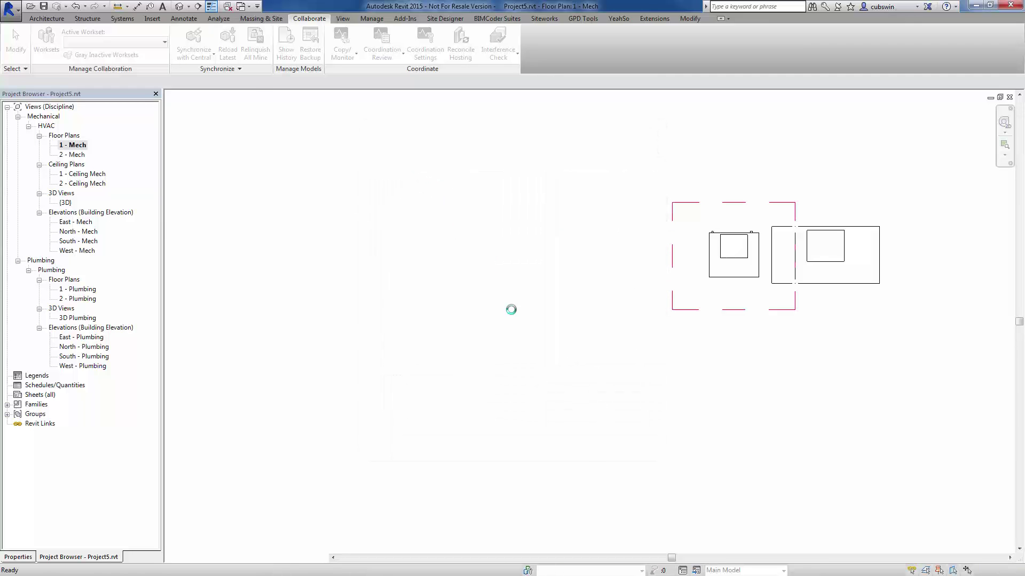
- Highlight both clashing air handling units from the report, then close it
click(80, 81)
click(114, 102)
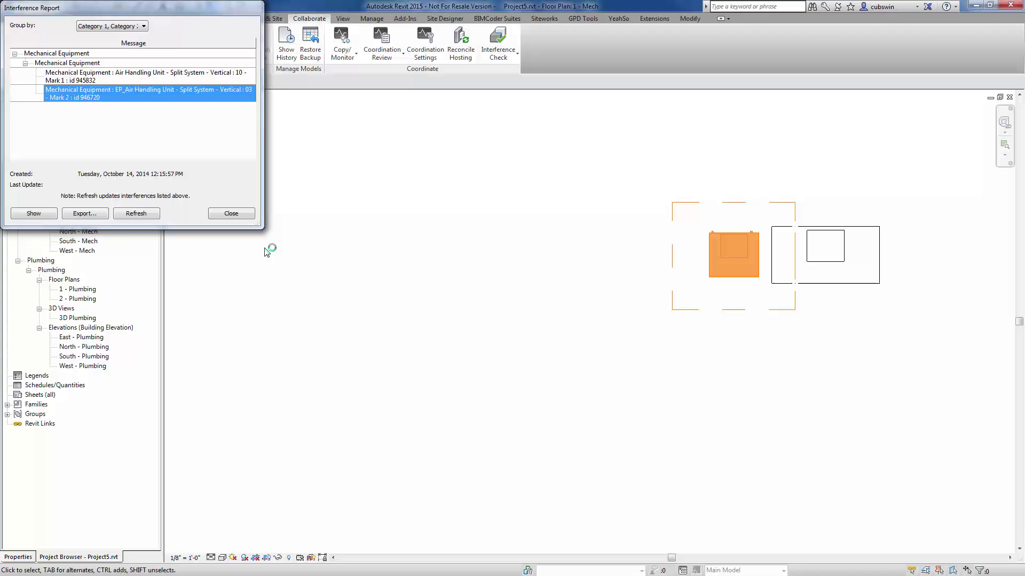
click(250, 215)
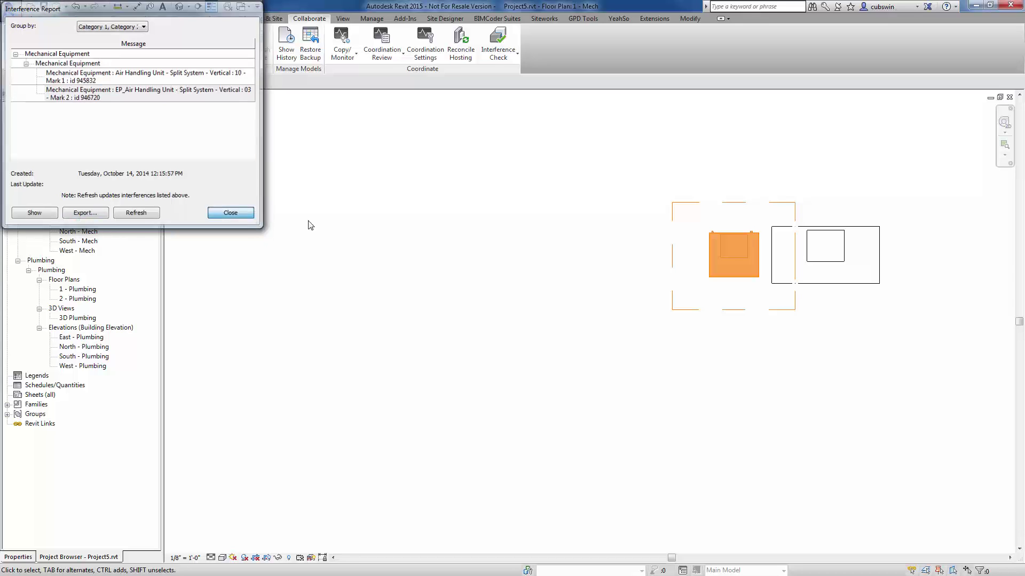